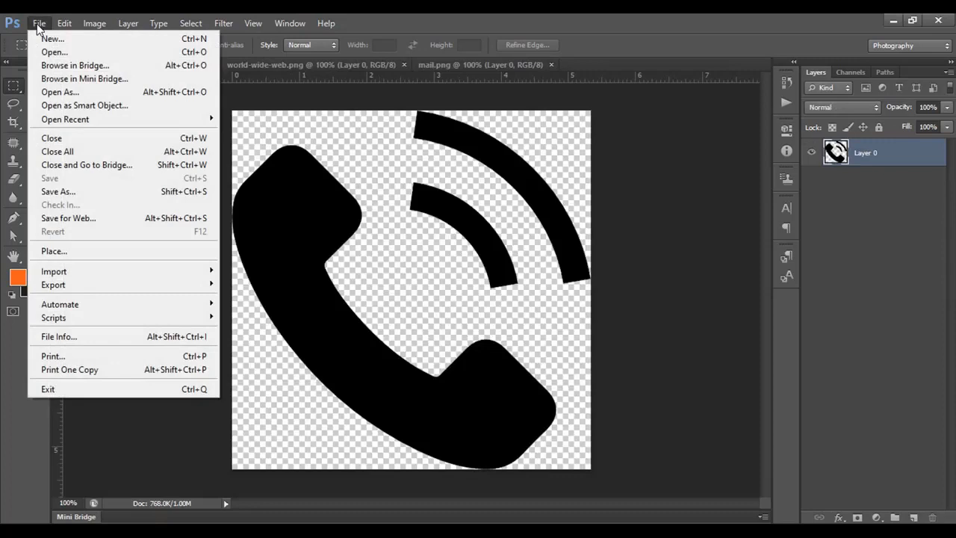
Create a new document named "Tareq Academy", 3.5 × 2 inches at 300 pixels/inch in CMYK Color with a white background.
{"action": "left_click", "coordinate": [57, 41]}
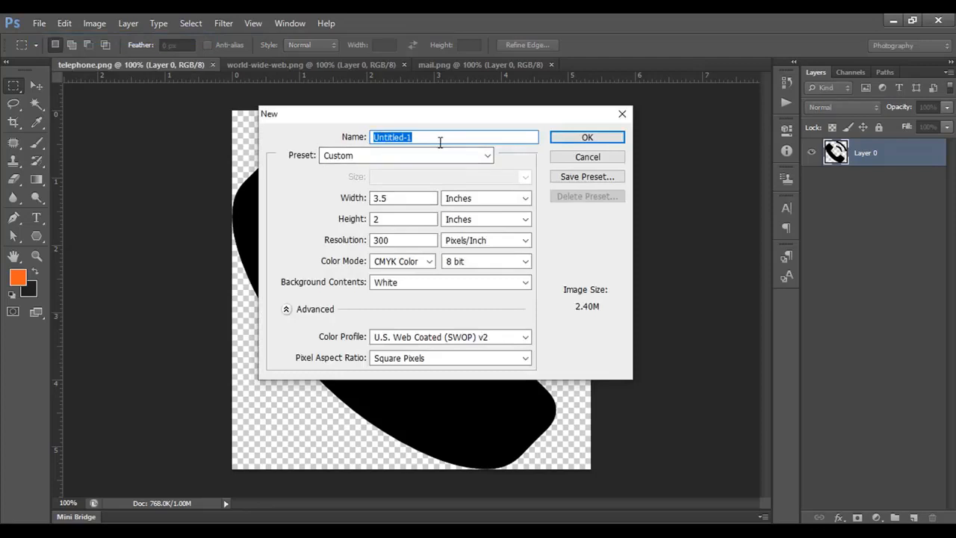
{"action": "type", "text": "Tareq Academy"}
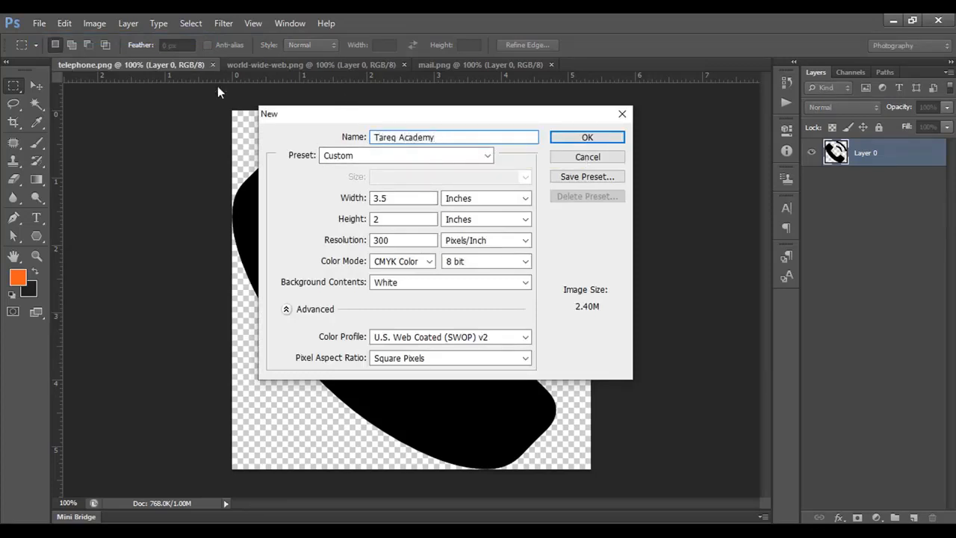
{"action": "left_click", "coordinate": [412, 198]}
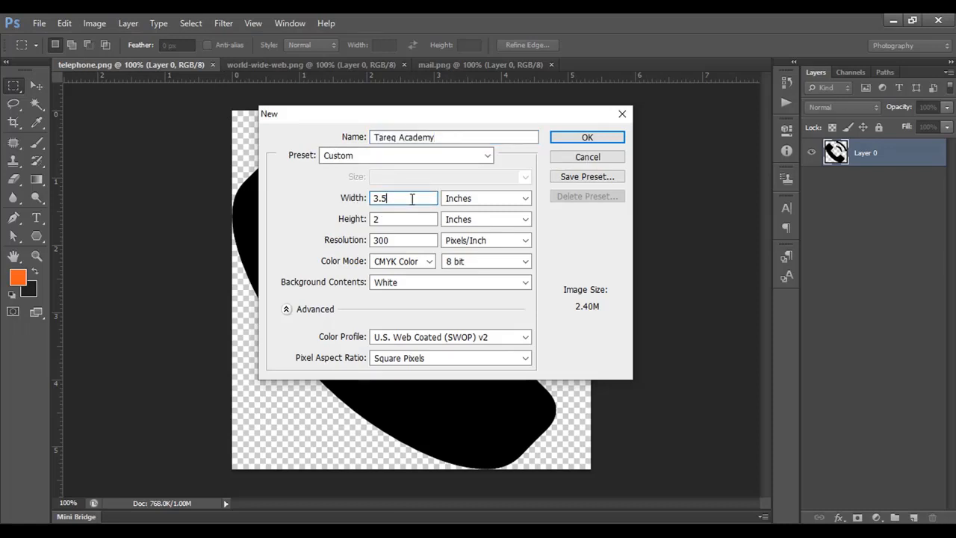
{"action": "left_click", "coordinate": [412, 221]}
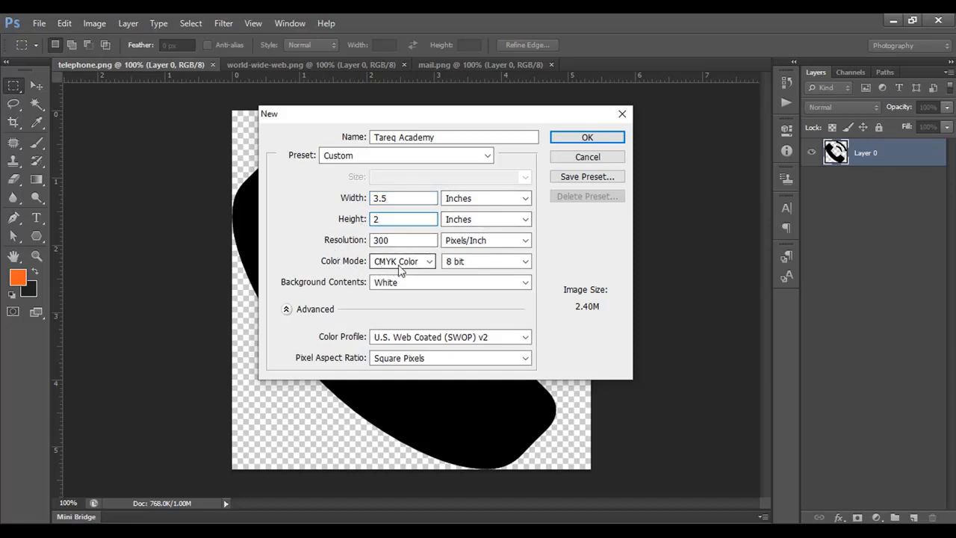
{"action": "left_click", "coordinate": [585, 142]}
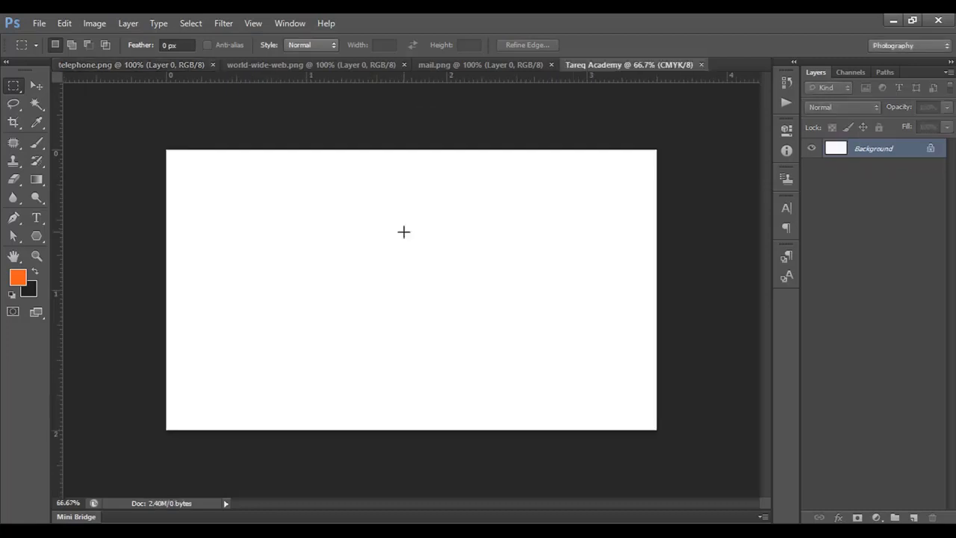
Set the background color to dark gray 262626 and fill the Background layer with it.
{"action": "scroll", "coordinate": [404, 231], "scroll_direction": "up", "scroll_amount": 1}
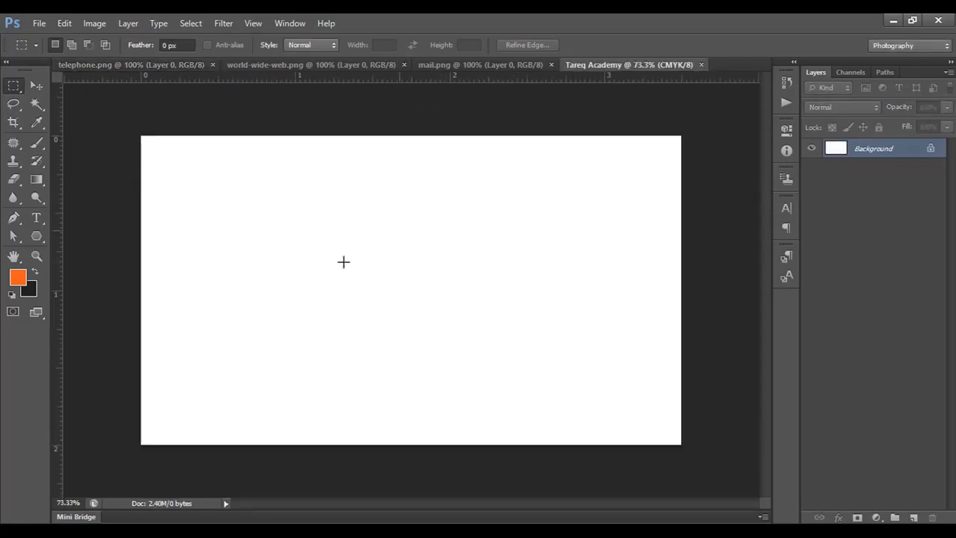
{"action": "left_click", "coordinate": [32, 294]}
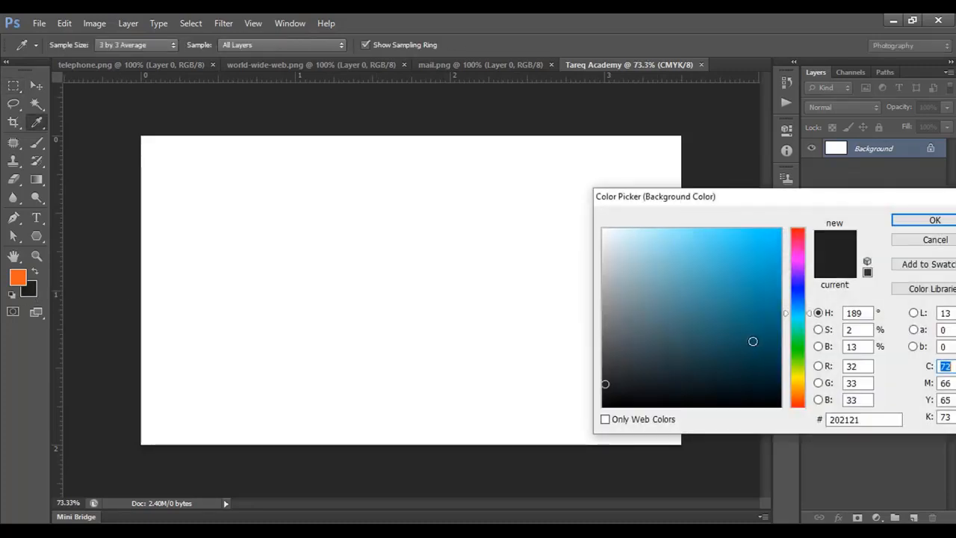
{"action": "left_click", "coordinate": [604, 381]}
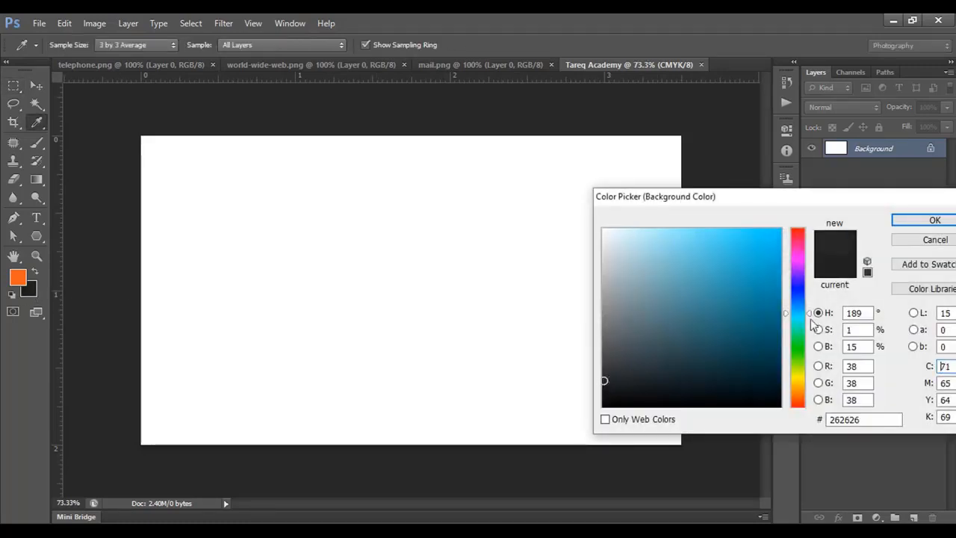
{"action": "left_click", "coordinate": [926, 220]}
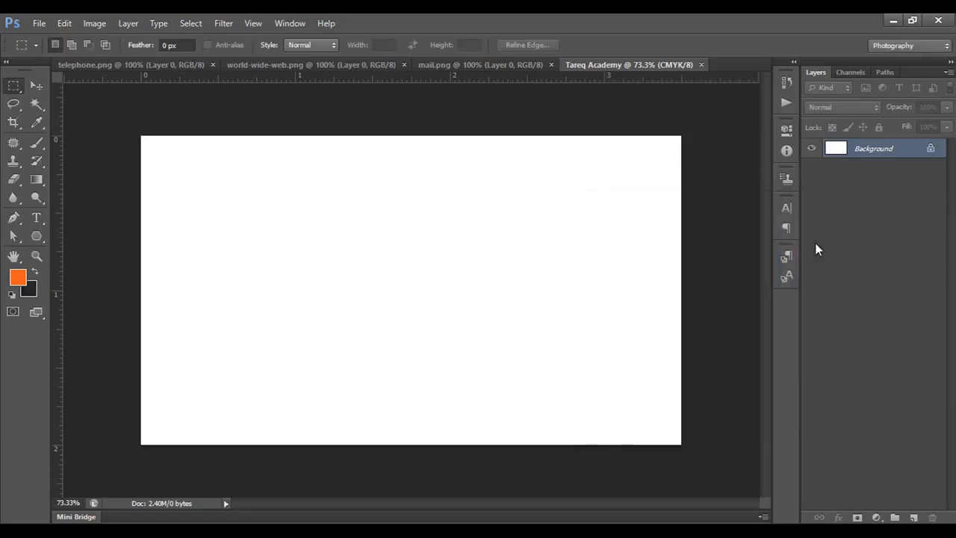
{"action": "key", "text": "ctrl+BackSpace"}
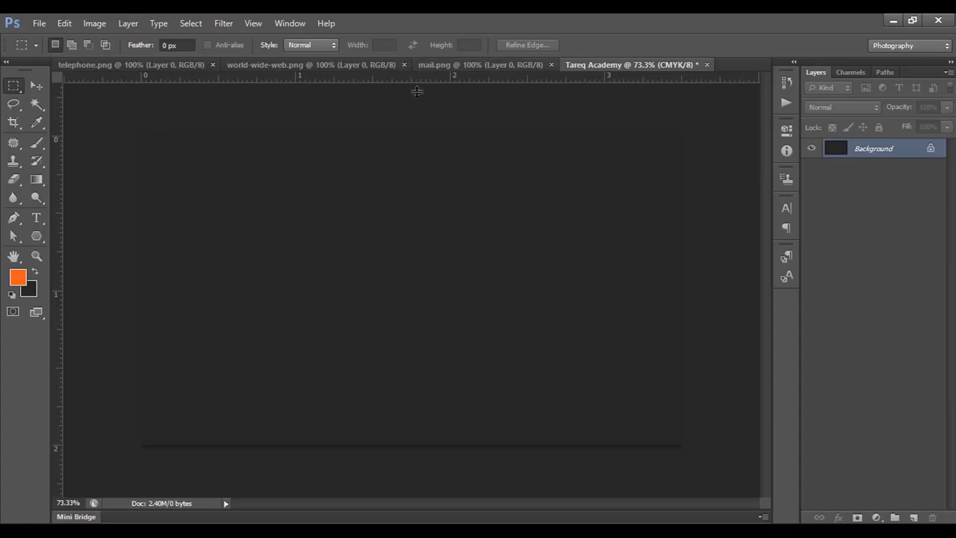
Place guides along all four edges of the card.
{"action": "left_click_drag", "start_coordinate": [417, 90], "coordinate": [413, 135]}
{"action": "left_click_drag", "start_coordinate": [421, 74], "coordinate": [384, 445]}
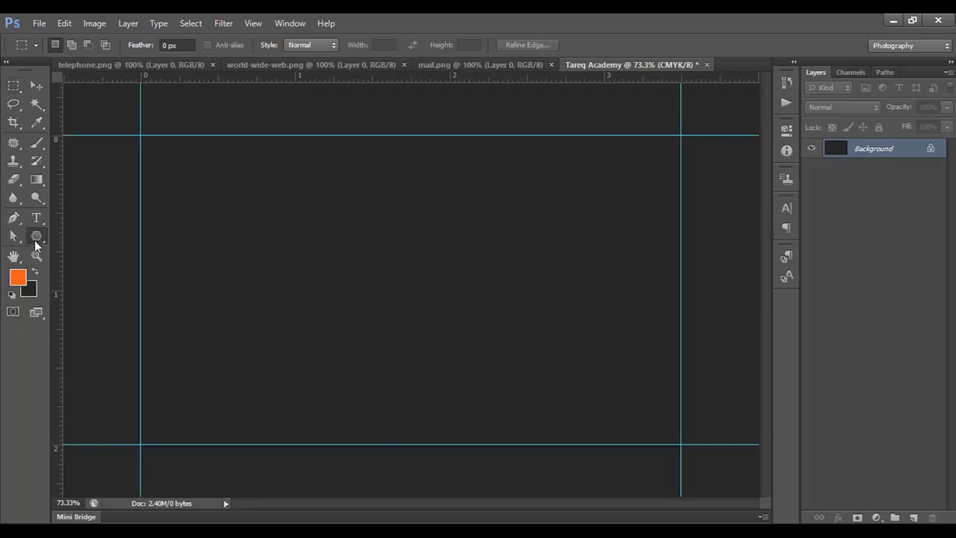
Draw a full-width rectangle about 1050 × 122 px along the card's bottom edge, with orange fill f54109 and no stroke.
{"action": "left_click", "coordinate": [37, 238]}
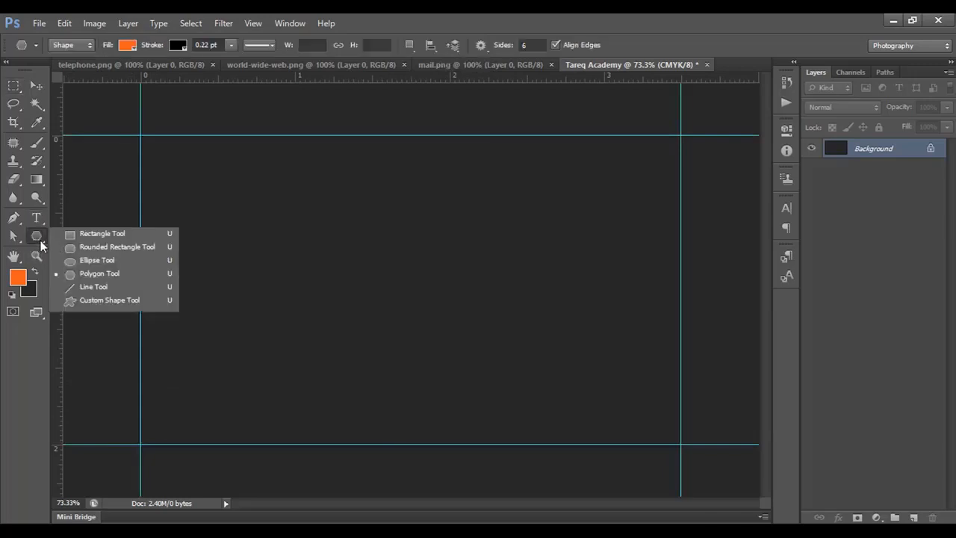
{"action": "left_click", "coordinate": [101, 234]}
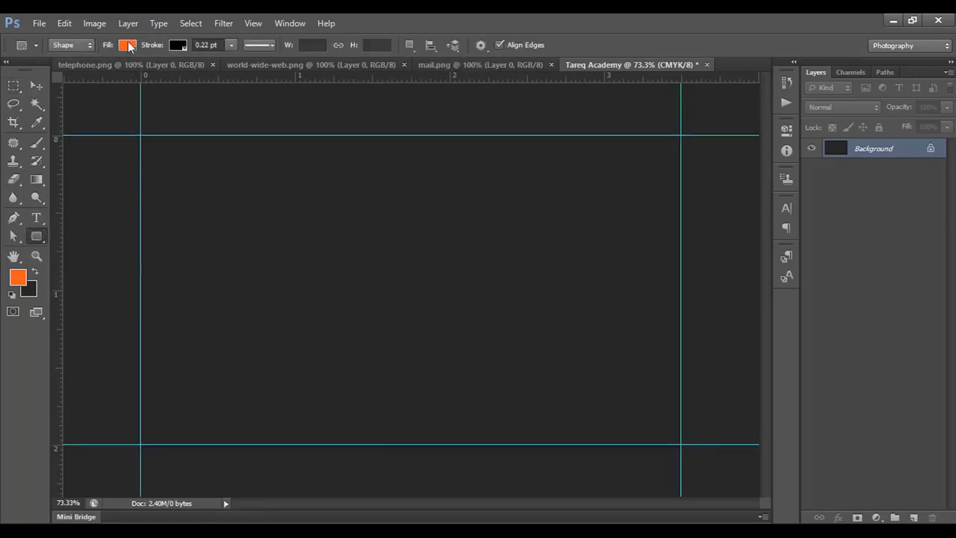
{"action": "left_click", "coordinate": [128, 46]}
{"action": "left_click", "coordinate": [193, 73]}
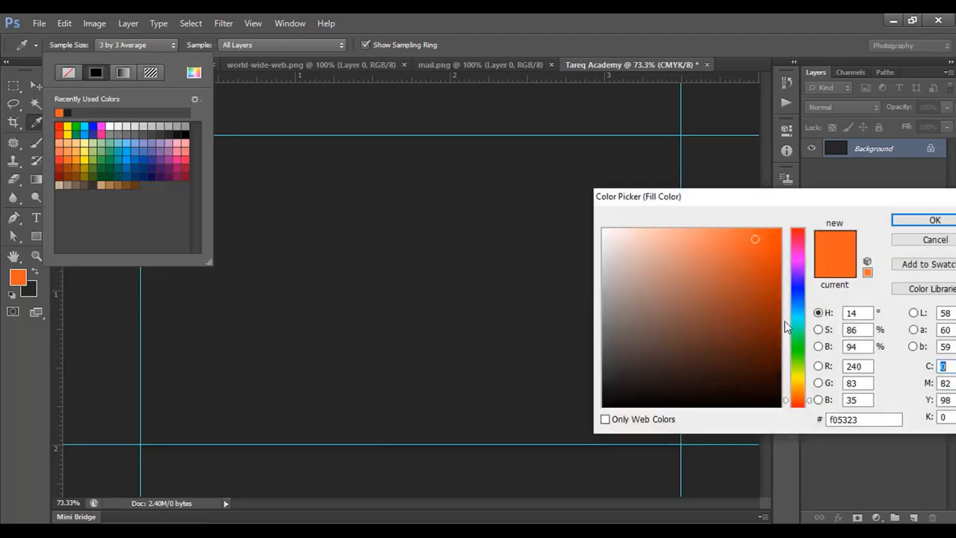
{"action": "left_click", "coordinate": [774, 236]}
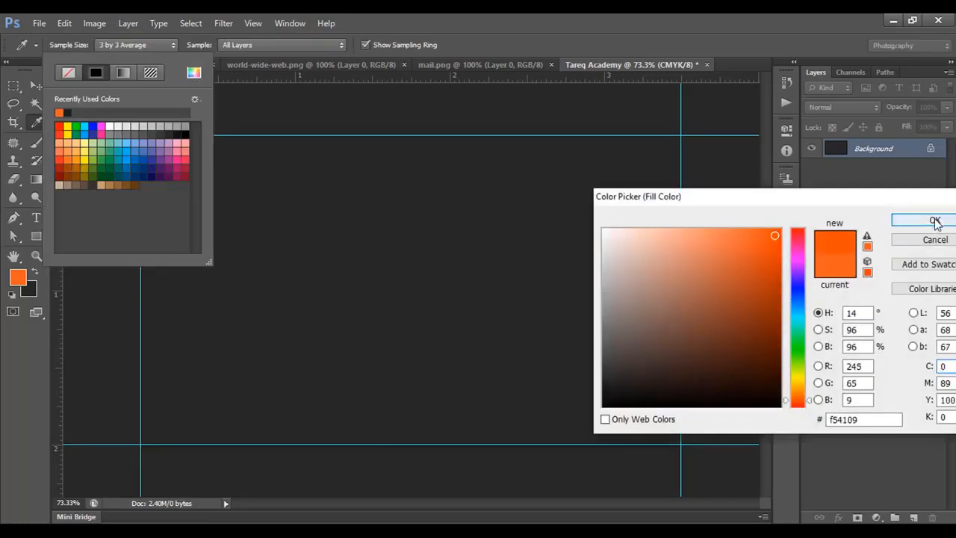
{"action": "left_click", "coordinate": [934, 222]}
{"action": "left_click", "coordinate": [132, 46]}
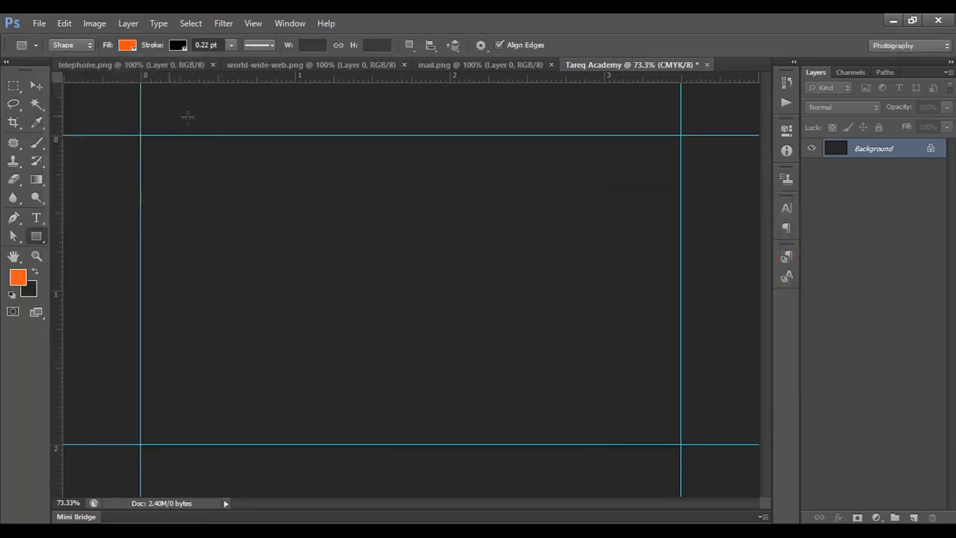
{"action": "left_click", "coordinate": [174, 46]}
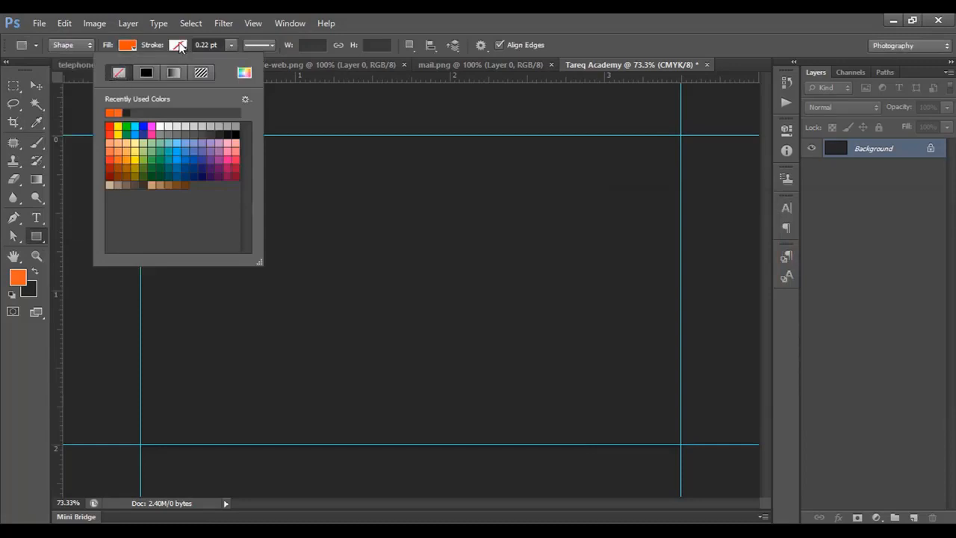
{"action": "left_click", "coordinate": [179, 46]}
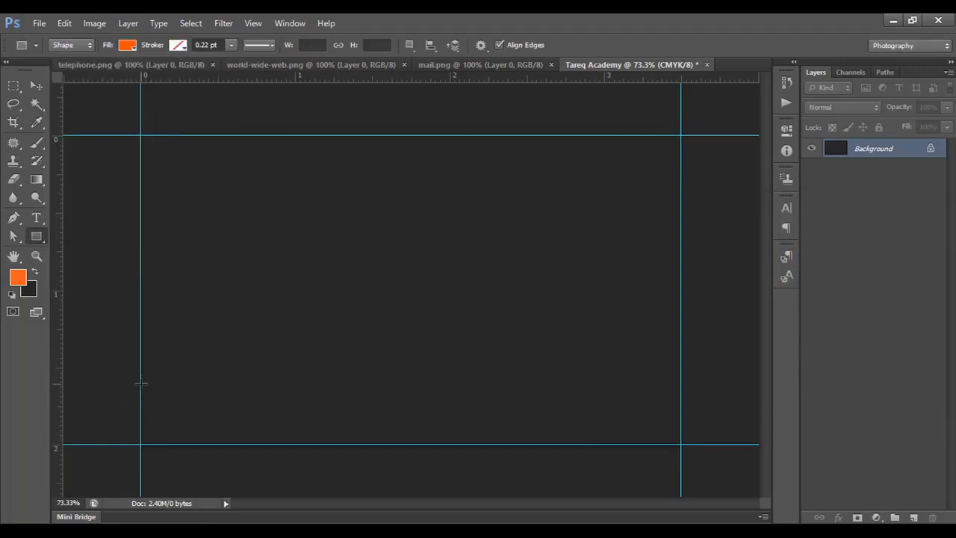
{"action": "left_click_drag", "start_coordinate": [139, 381], "coordinate": [681, 443]}
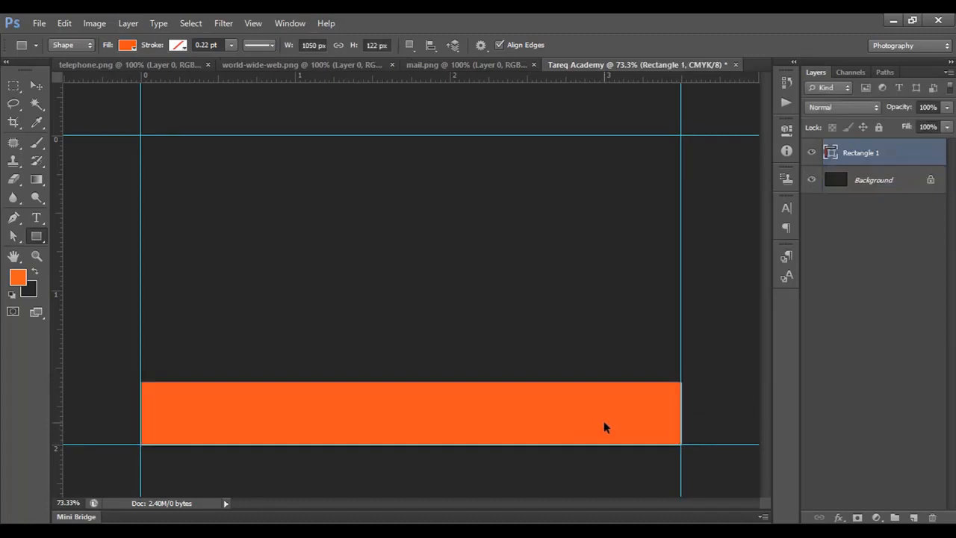
Stretch the orange rectangle slightly upward to a height of about 126 px.
{"action": "key", "text": "ctrl+t"}
{"action": "left_click_drag", "start_coordinate": [410, 381], "coordinate": [410, 380]}
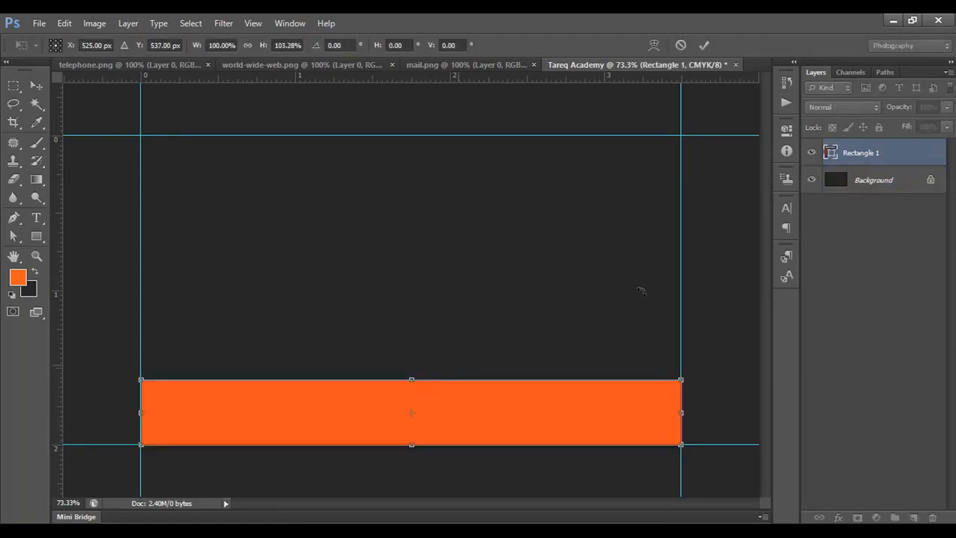
{"action": "left_click", "coordinate": [704, 45]}
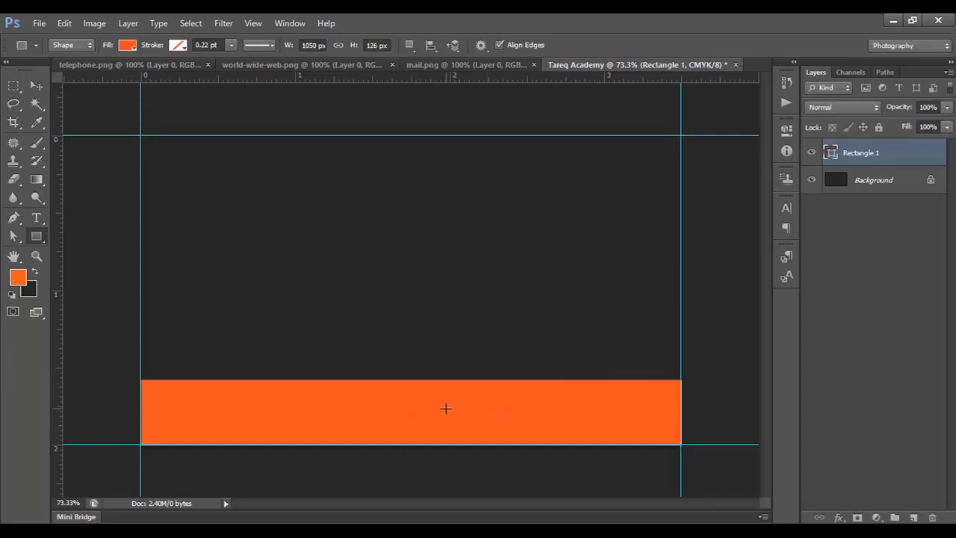
Draw a six-sided polygon about 368 × 318 px above the orange bar and move it fully inside the card.
{"action": "right_click", "coordinate": [36, 237]}
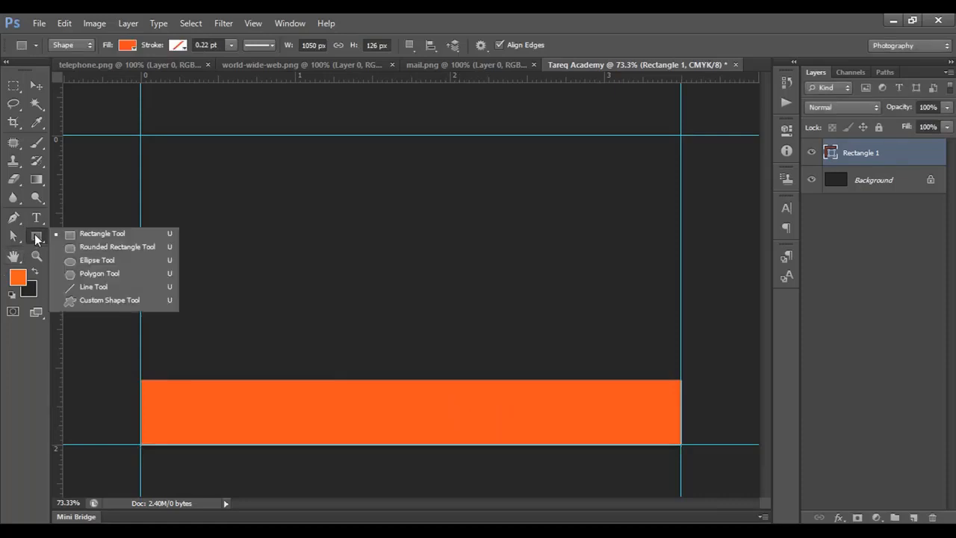
{"action": "left_click", "coordinate": [92, 272]}
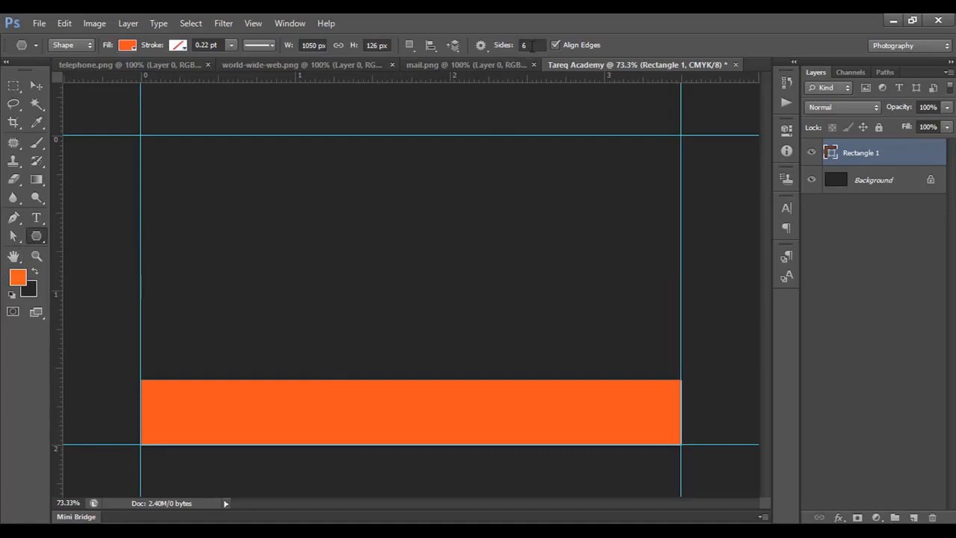
{"action": "left_click_drag", "start_coordinate": [497, 205], "coordinate": [588, 236]}
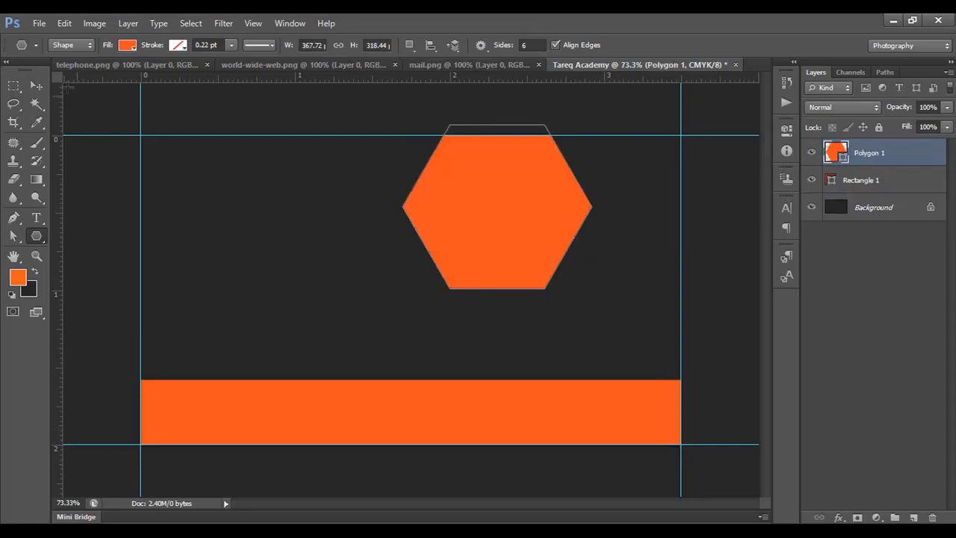
{"action": "left_click", "coordinate": [37, 84]}
{"action": "left_click_drag", "start_coordinate": [522, 206], "coordinate": [517, 229]}
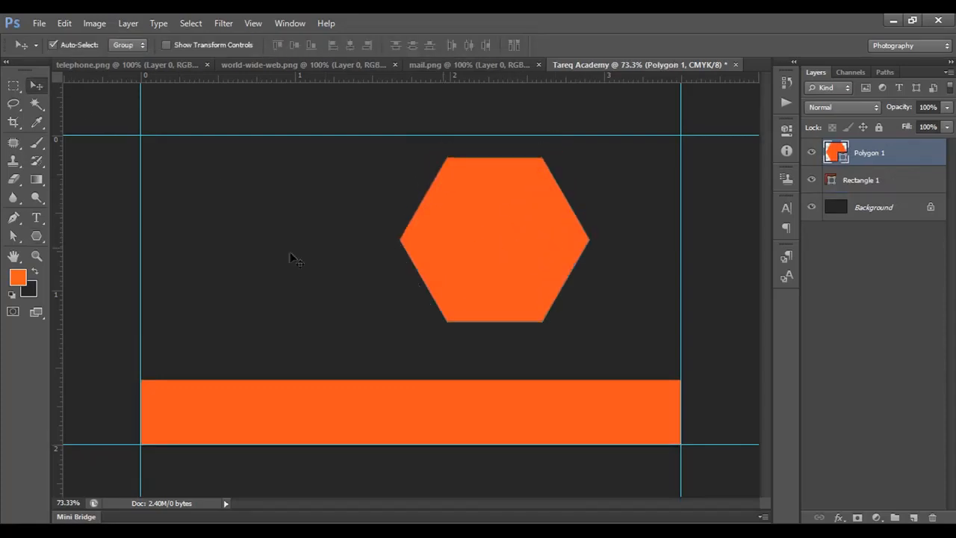
Set the hexagon's fill to the orange ef4423 sampled from the bottom bar.
{"action": "left_click", "coordinate": [36, 236]}
{"action": "left_click", "coordinate": [128, 45]}
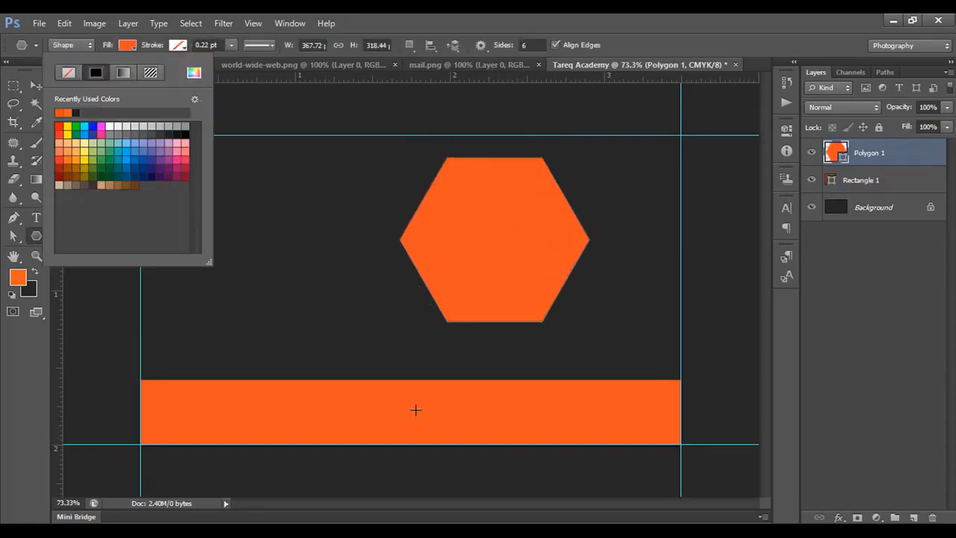
{"action": "left_click", "coordinate": [194, 72]}
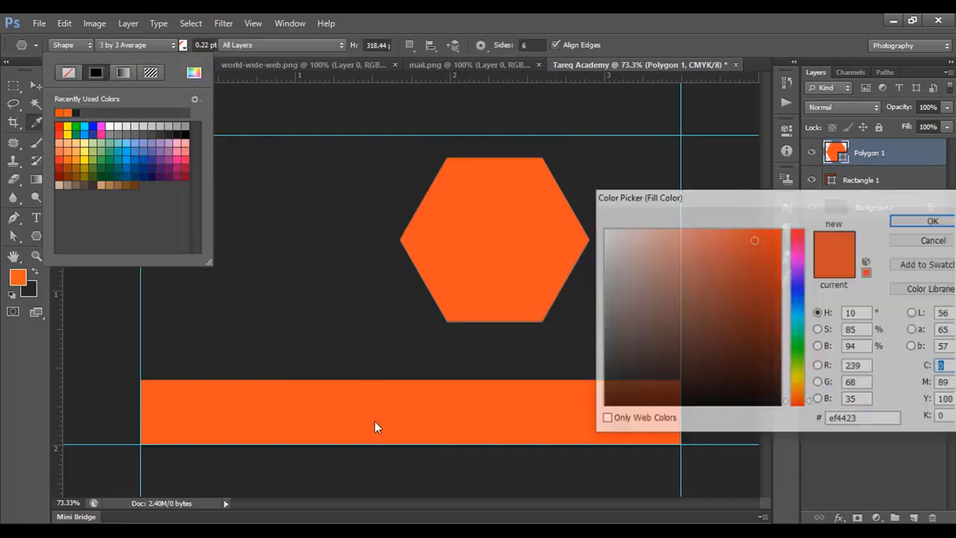
{"action": "left_click", "coordinate": [920, 220]}
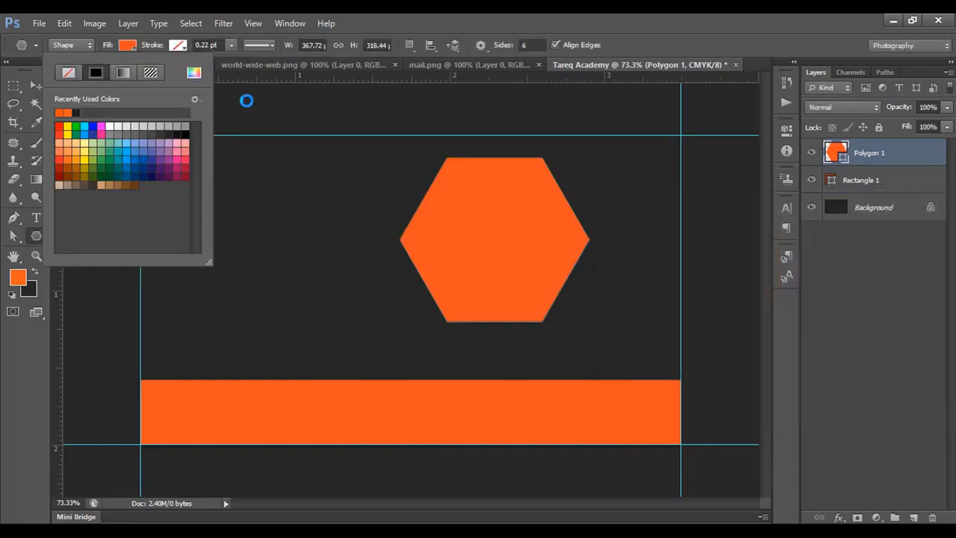
{"action": "left_click", "coordinate": [135, 45]}
Move the hexagon onto the orange bar against the right guide and enlarge it proportionally toward the upper left.
{"action": "key", "text": "v"}
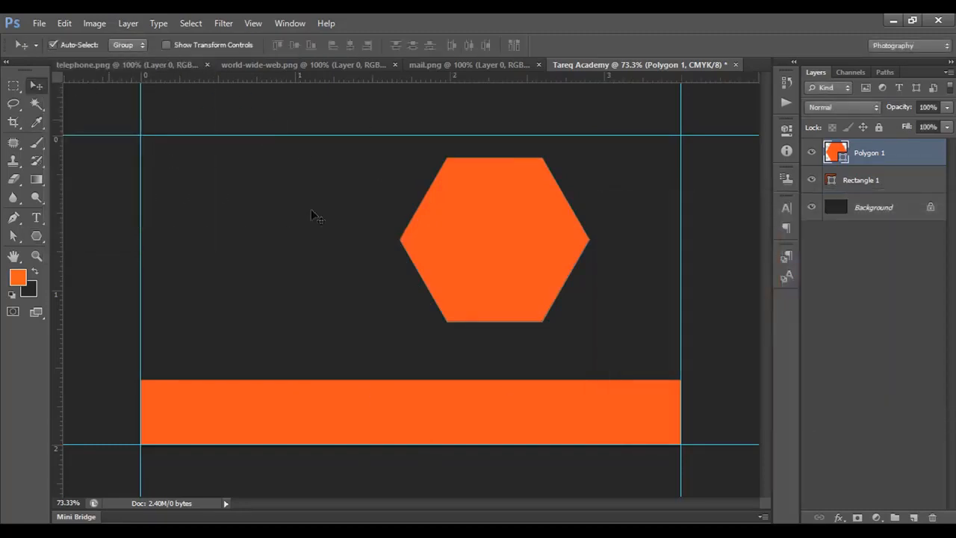
{"action": "left_click_drag", "start_coordinate": [553, 286], "coordinate": [606, 329]}
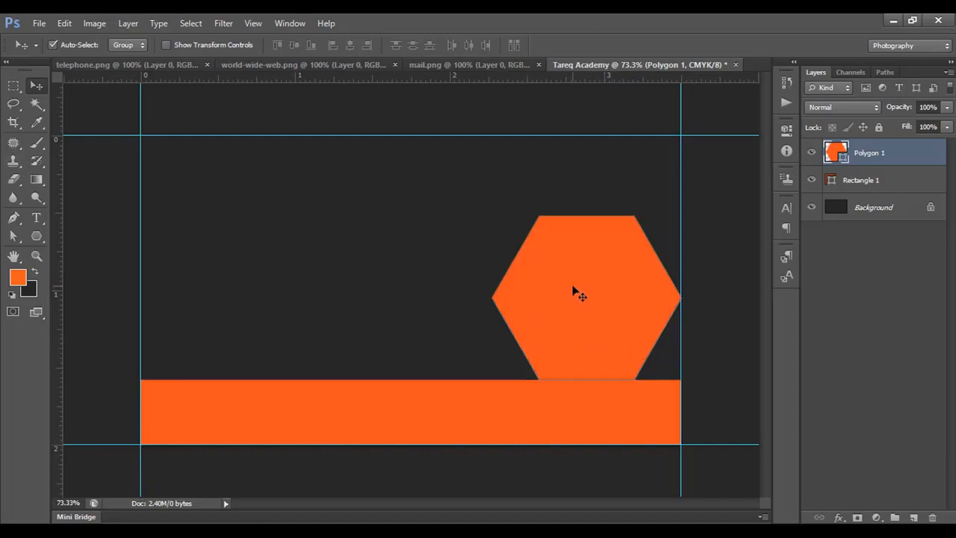
{"action": "key", "text": "ctrl+t"}
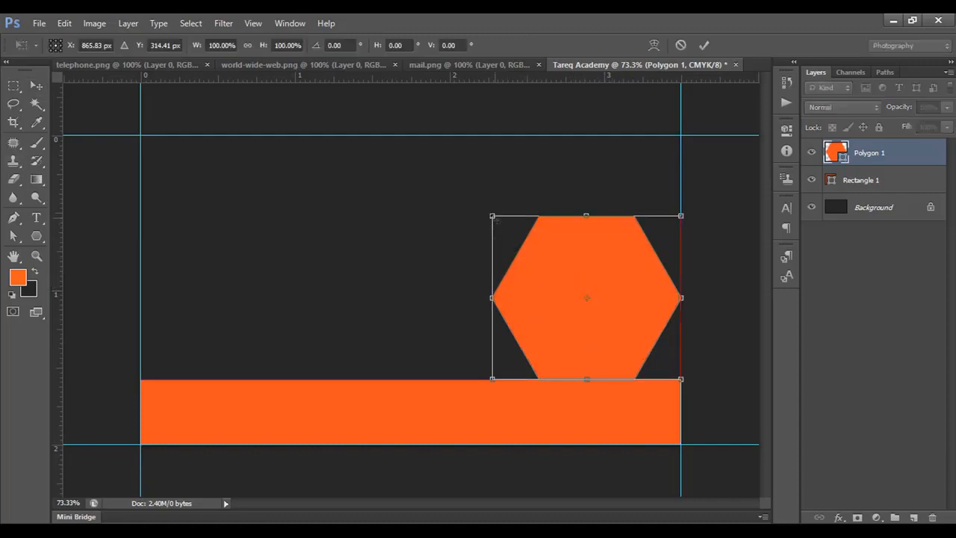
{"action": "left_click_drag", "start_coordinate": [496, 221], "coordinate": [468, 199]}
{"action": "key", "text": "Return"}
Set the Polygon tool's fill to the dark 262626 sampled from the card background.
{"action": "key", "text": "ctrl+minus"}
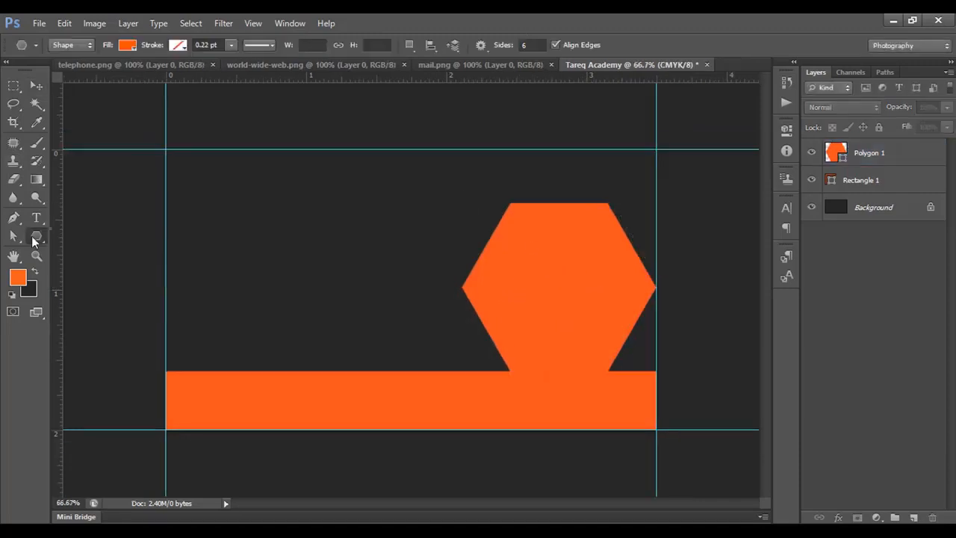
{"action": "right_click", "coordinate": [34, 237]}
{"action": "left_click", "coordinate": [92, 272]}
{"action": "left_click", "coordinate": [125, 47]}
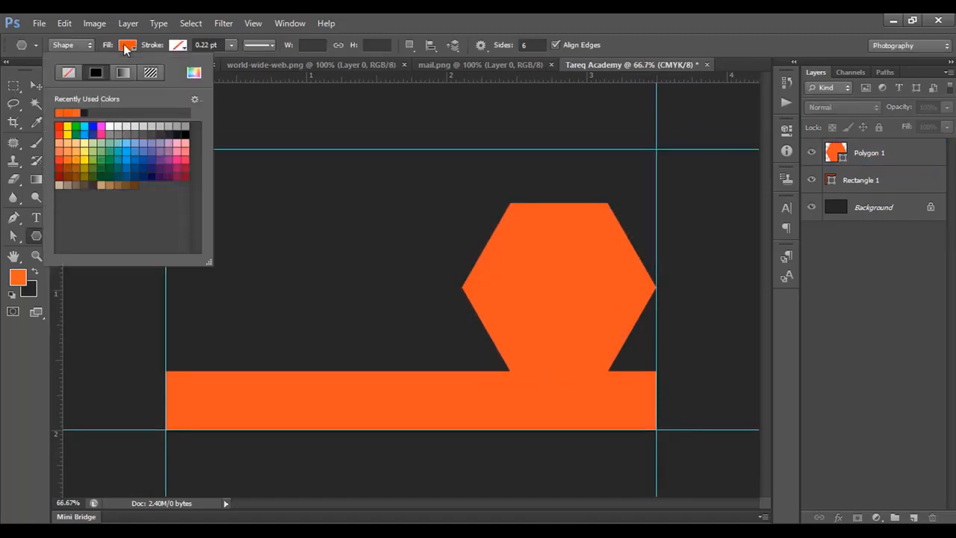
{"action": "left_click", "coordinate": [194, 73]}
{"action": "left_click", "coordinate": [289, 222]}
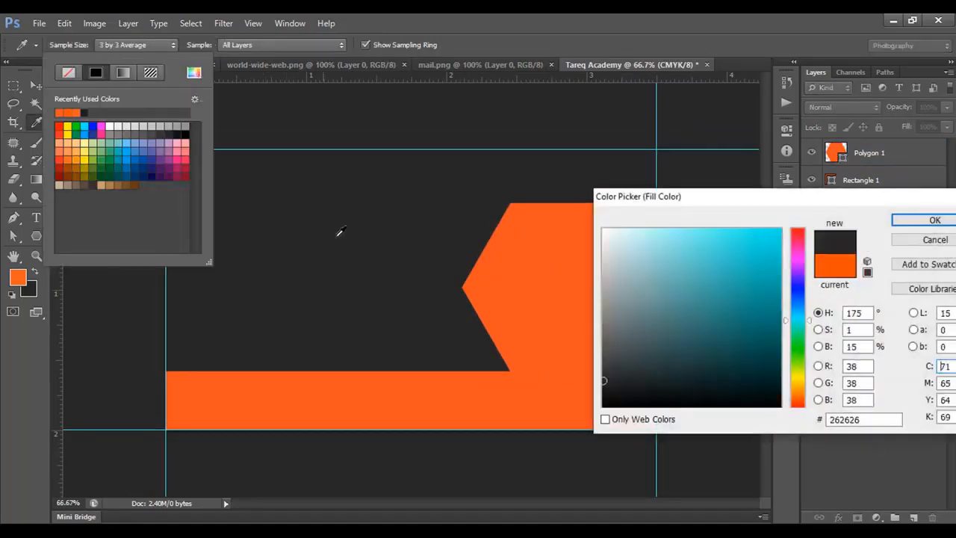
{"action": "left_click", "coordinate": [934, 219]}
{"action": "left_click", "coordinate": [127, 39]}
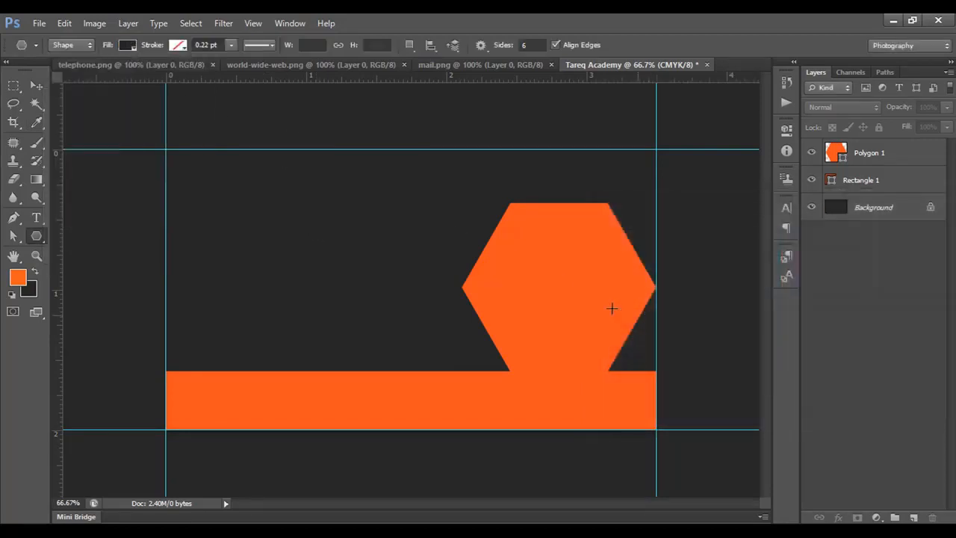
Draw a dark hexagon slightly smaller than the orange one and centre it inside the orange hexagon.
{"action": "left_click_drag", "start_coordinate": [547, 261], "coordinate": [624, 275]}
{"action": "left_click", "coordinate": [36, 86]}
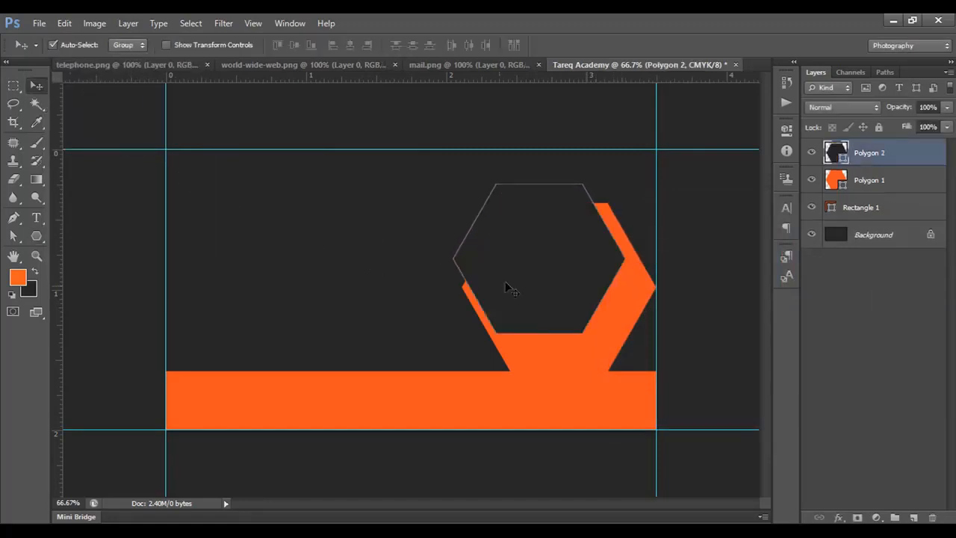
{"action": "left_click_drag", "start_coordinate": [507, 282], "coordinate": [527, 310]}
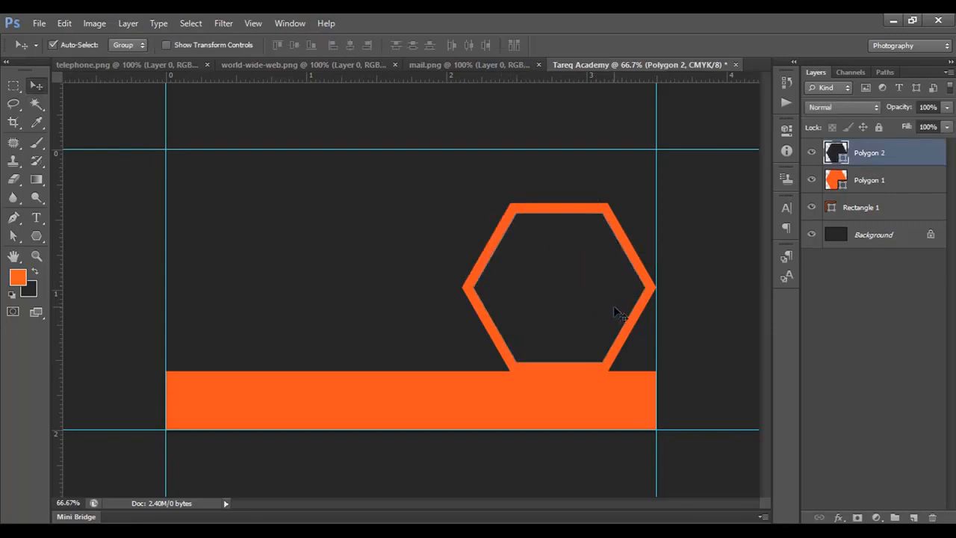
Shrink the dark hexagon from its centre to about 91% so the orange border around it gets thicker.
{"action": "key", "text": "ctrl+t"}
{"action": "left_click_drag", "start_coordinate": [642, 219], "coordinate": [642, 238]}
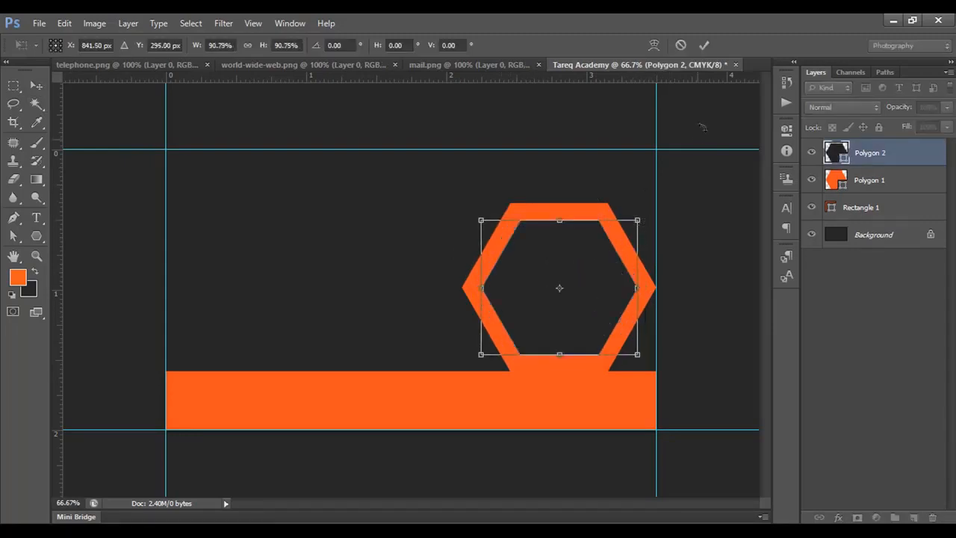
{"action": "left_click", "coordinate": [703, 45]}
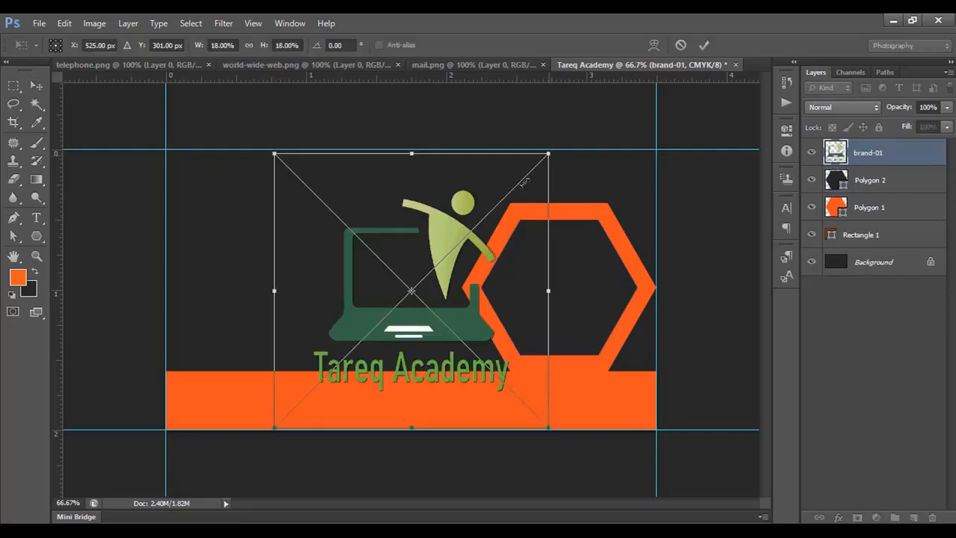
Scale the placed brand-01 logo to 7.47% and position it inside the dark hexagon.
{"action": "left_click_drag", "start_coordinate": [550, 152], "coordinate": [469, 232]}
{"action": "left_click_drag", "start_coordinate": [423, 308], "coordinate": [555, 306]}
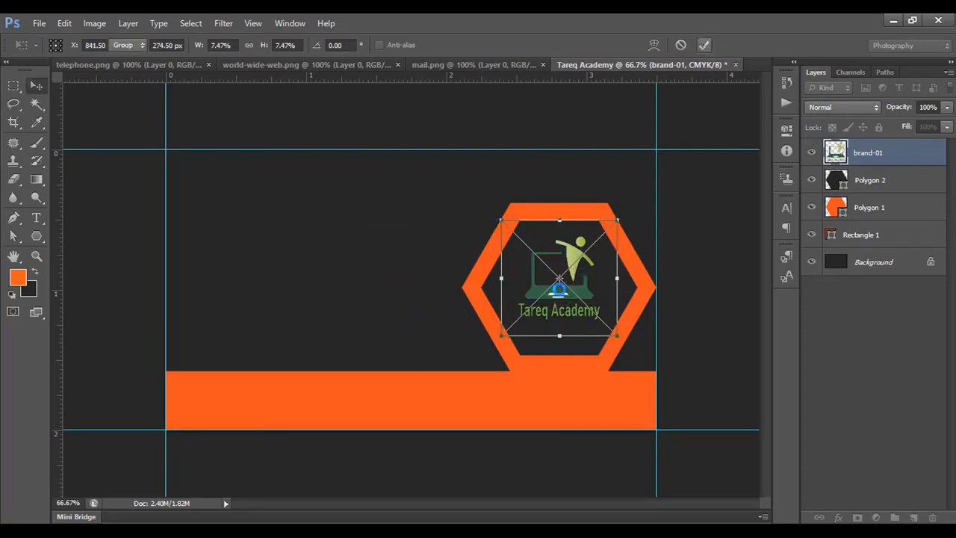
{"action": "key", "text": "Return"}
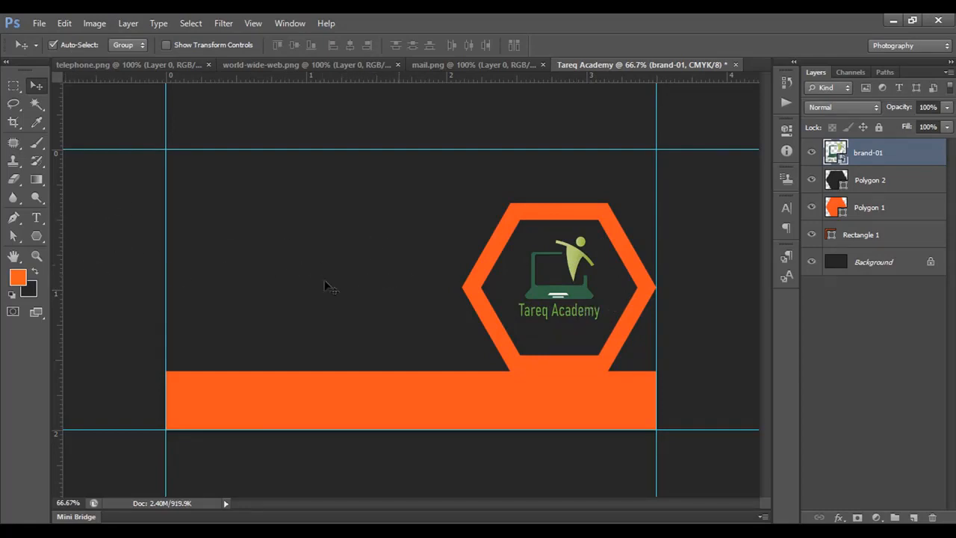
Try Black, Dark Gray and Medium Gray as the colour of the area around the canvas.
{"action": "right_click", "coordinate": [129, 213]}
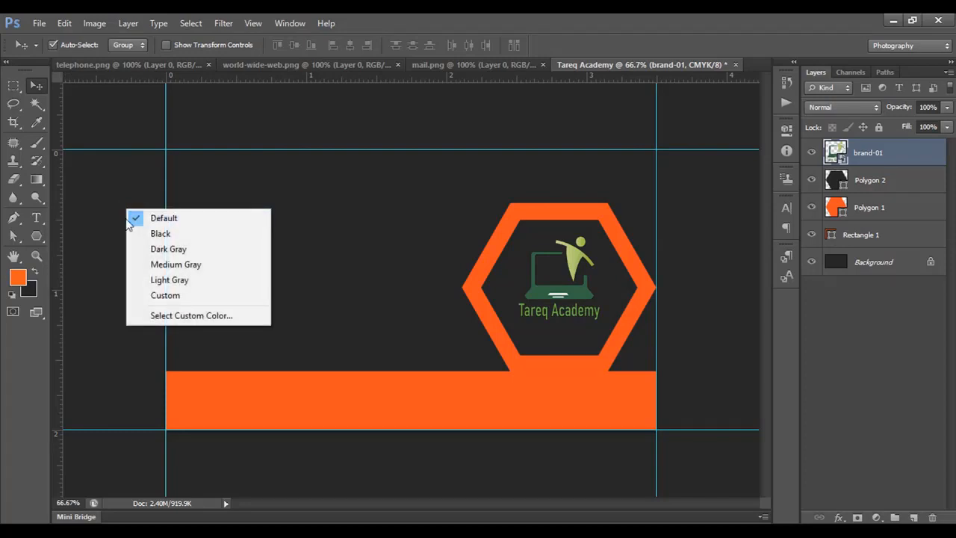
{"action": "left_click", "coordinate": [157, 234]}
{"action": "right_click", "coordinate": [119, 223]}
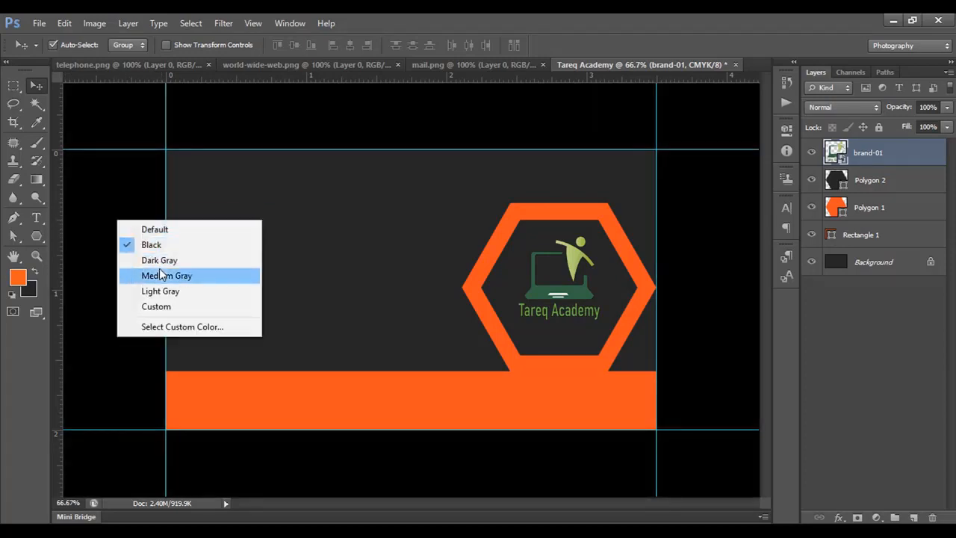
{"action": "left_click", "coordinate": [159, 259]}
{"action": "right_click", "coordinate": [121, 243]}
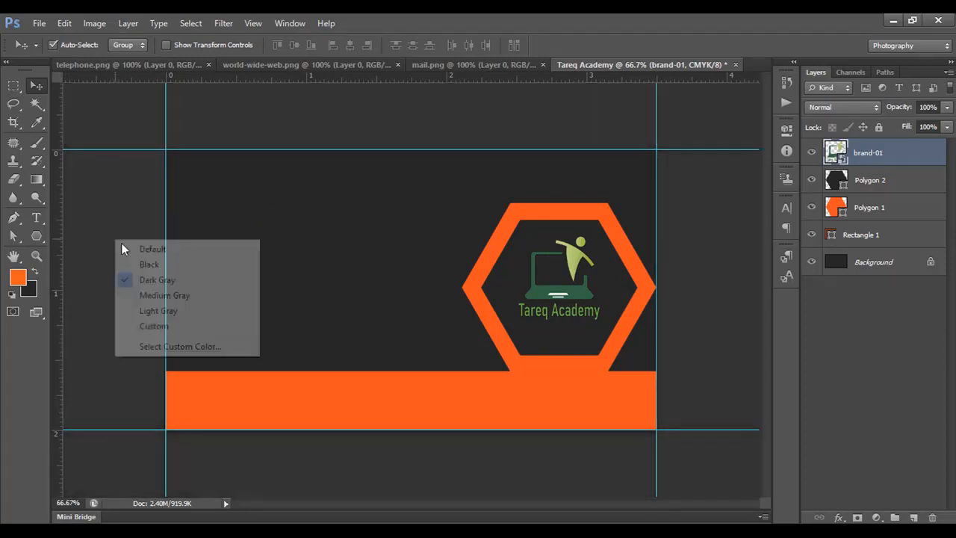
{"action": "left_click", "coordinate": [159, 295]}
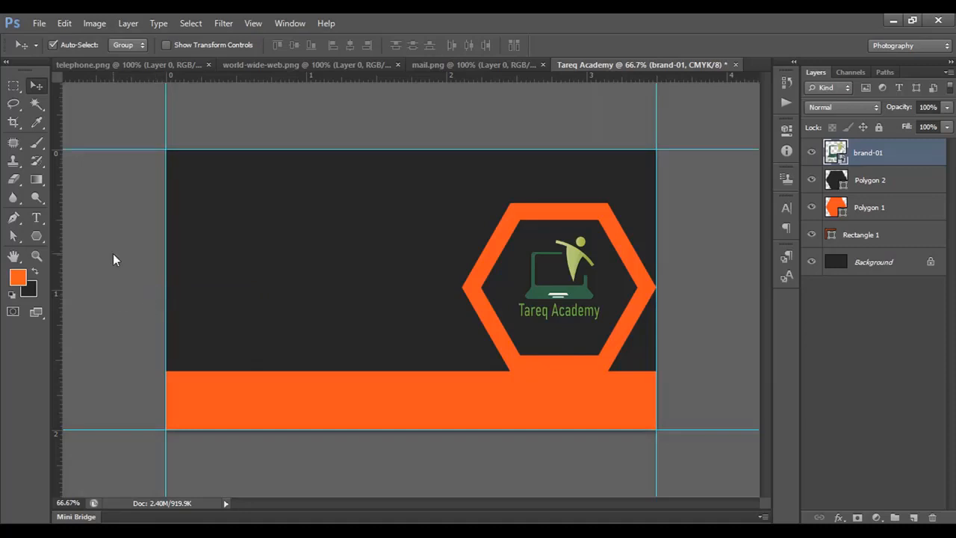
Change the area around the canvas to a light gray colour.
{"action": "right_click", "coordinate": [113, 254]}
{"action": "left_click", "coordinate": [162, 325]}
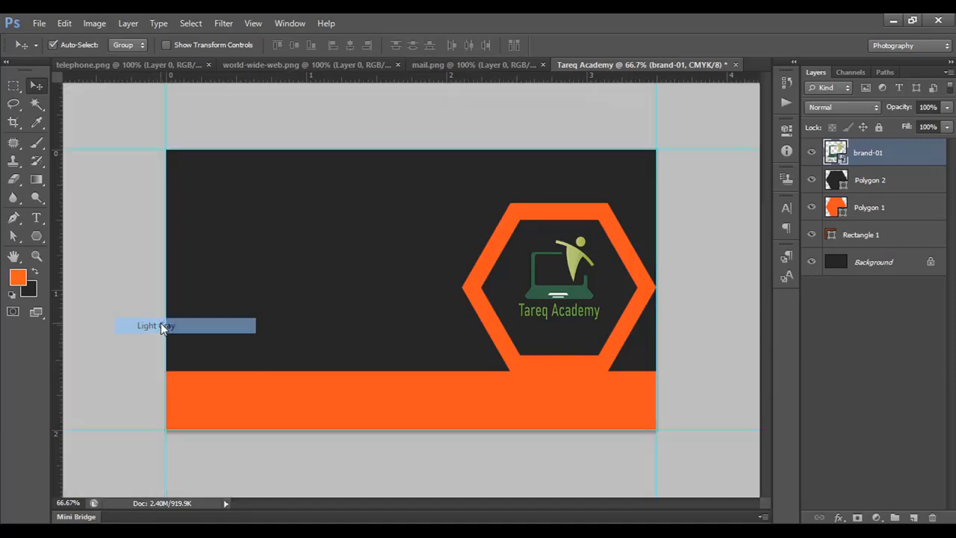
{"action": "right_click", "coordinate": [121, 276]}
{"action": "left_click", "coordinate": [172, 362]}
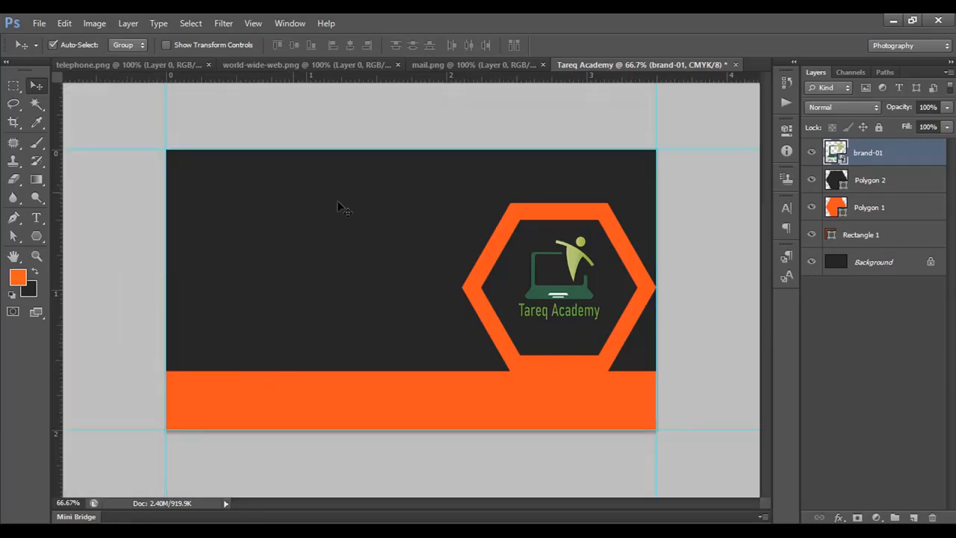
Add the orange title TAREQ ACADEMY in 14 pt bold Times New Roman near the card's upper left corner.
{"action": "left_click", "coordinate": [36, 217]}
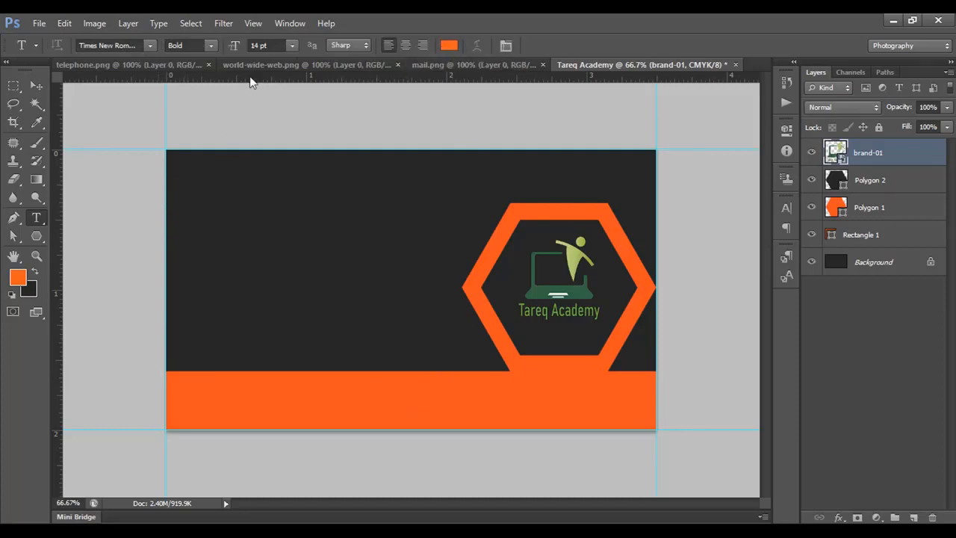
{"action": "left_click", "coordinate": [186, 191]}
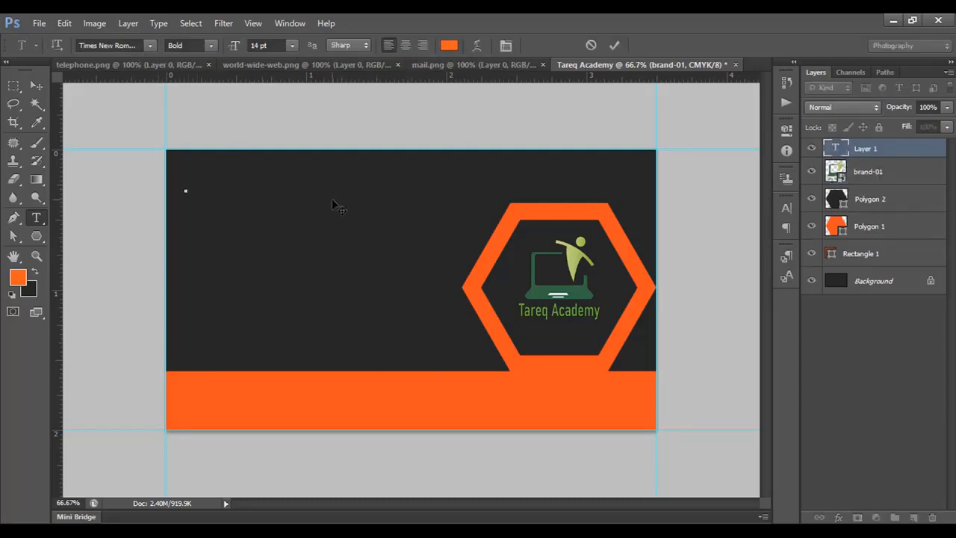
{"action": "type", "text": "TAREQ ACADEMY"}
{"action": "left_click", "coordinate": [614, 45]}
Enlarge the TAREQ ACADEMY title to about 17.19 pt and position it near the card's upper left corner.
{"action": "key", "text": "ctrl+t"}
{"action": "left_click_drag", "start_coordinate": [429, 200], "coordinate": [453, 204]}
{"action": "left_click_drag", "start_coordinate": [187, 170], "coordinate": [160, 164]}
{"action": "key", "text": "Return"}
{"action": "left_click", "coordinate": [36, 86]}
{"action": "left_click_drag", "start_coordinate": [232, 174], "coordinate": [250, 170]}
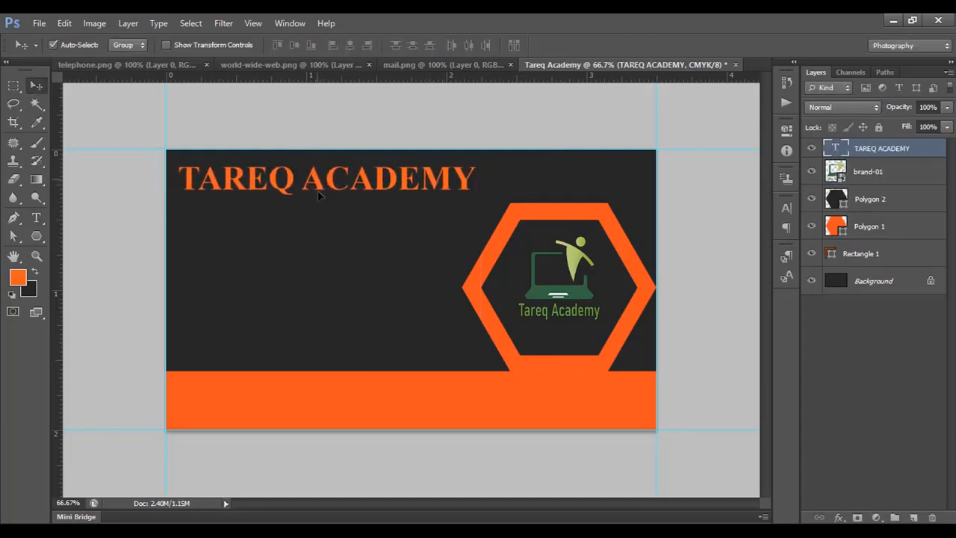
Duplicate the title directly below itself and replace the copy's text with Business Card.
{"action": "left_click_drag", "start_coordinate": [318, 194], "coordinate": [323, 221]}
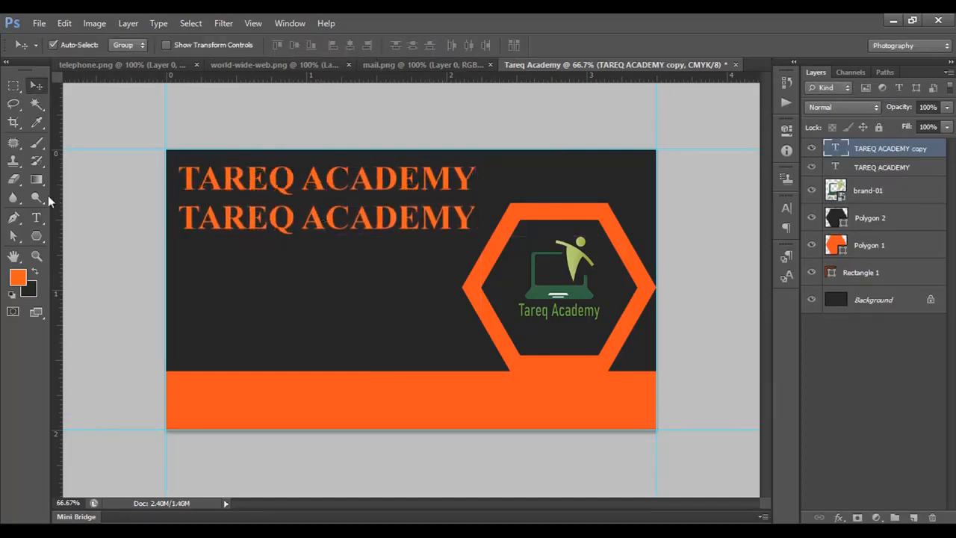
{"action": "left_click", "coordinate": [36, 217]}
{"action": "left_click_drag", "start_coordinate": [180, 217], "coordinate": [475, 218]}
{"action": "type", "text": "Business Card"}
Colour the word Card white (ffffff) and place the reduced Business Card line just beneath the title.
{"action": "left_click", "coordinate": [449, 44]}
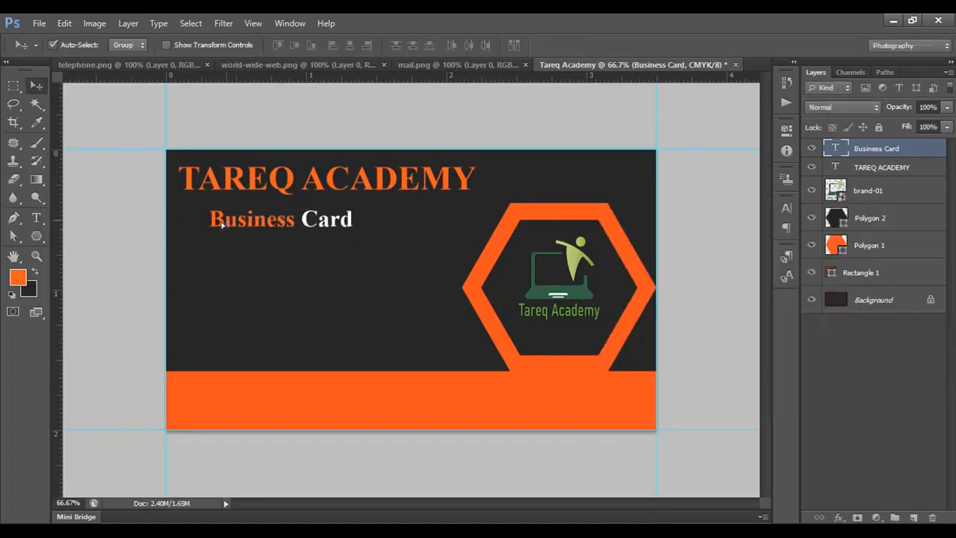
{"action": "left_click_drag", "start_coordinate": [314, 270], "coordinate": [315, 263]}
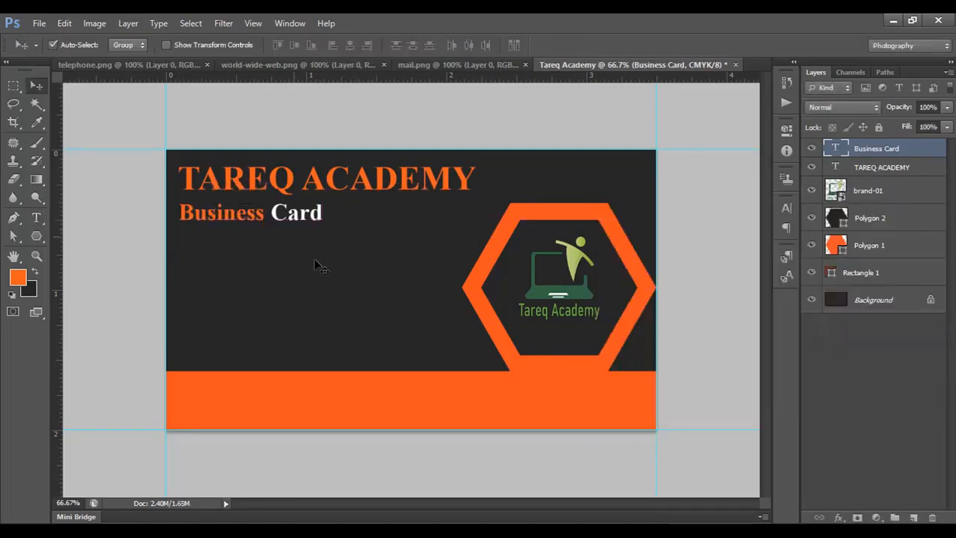
{"action": "key", "text": "Up"}
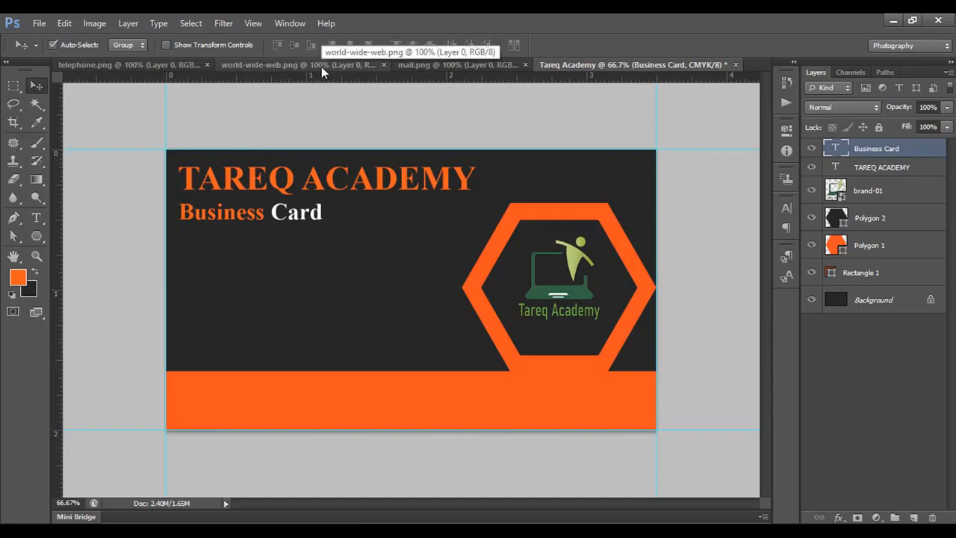
Copy the phone icon from telephone.png onto the card and scale it down to 12.70% below the subtitle.
{"action": "left_click", "coordinate": [156, 65]}
{"action": "left_click_drag", "start_coordinate": [294, 231], "coordinate": [348, 284]}
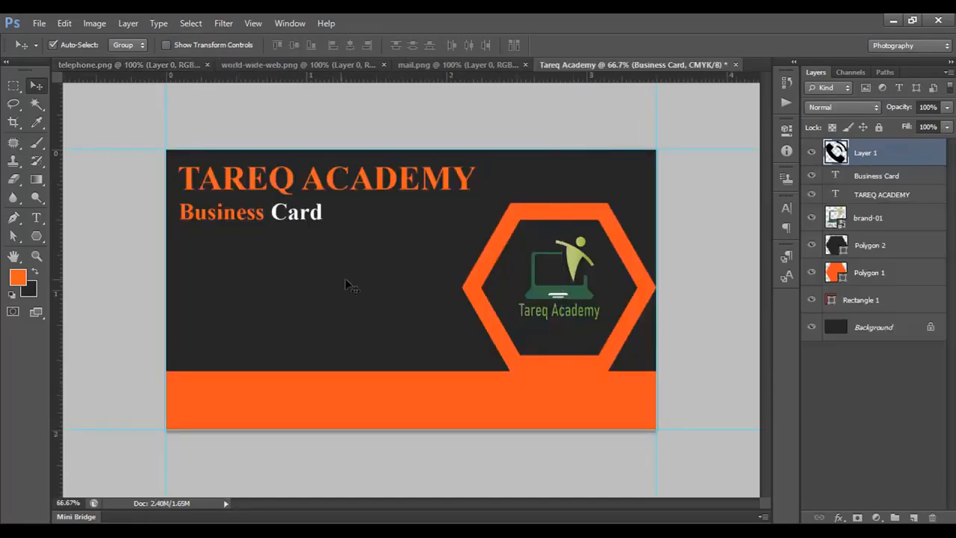
{"action": "key", "text": "ctrl+t"}
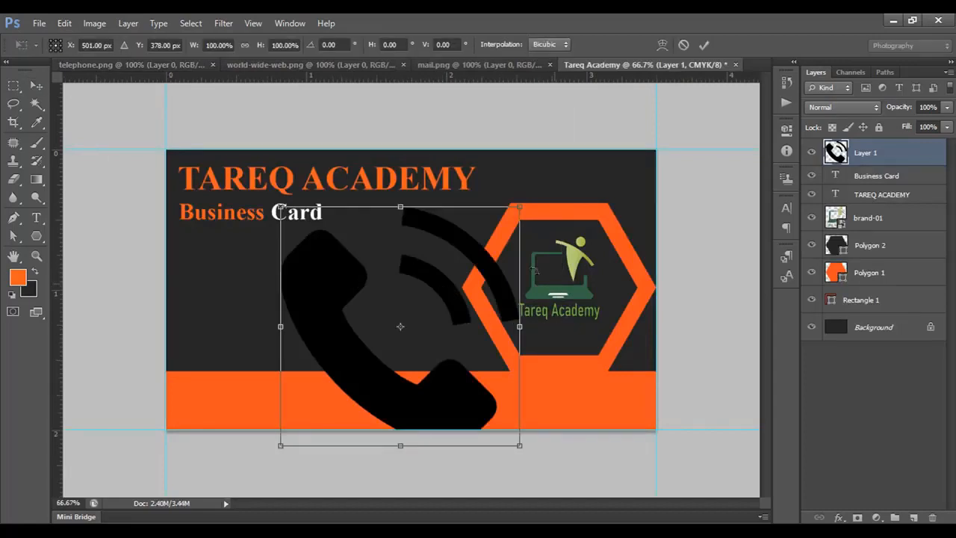
{"action": "left_click_drag", "start_coordinate": [519, 447], "coordinate": [161, 269]}
{"action": "key", "text": "ctrl+plus"}
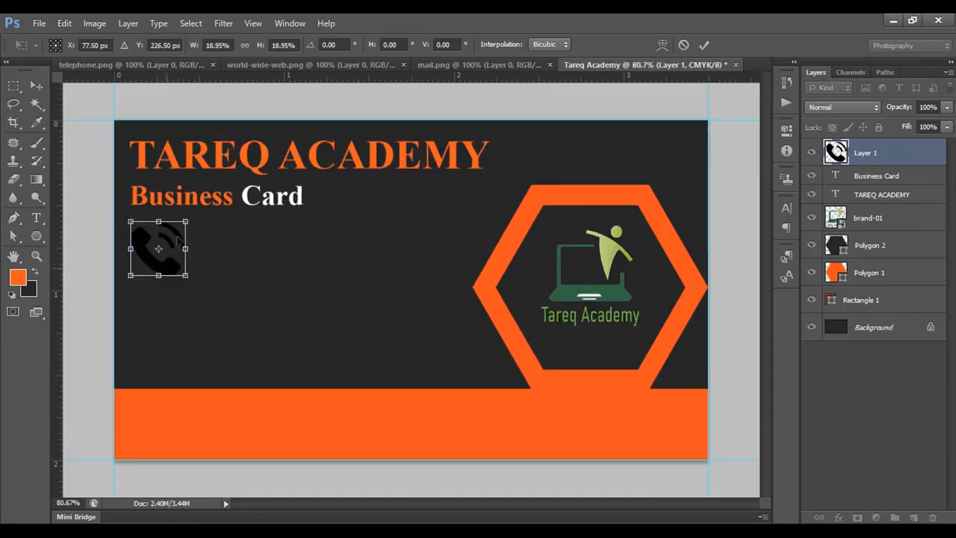
{"action": "left_click_drag", "start_coordinate": [186, 222], "coordinate": [177, 230]}
Align the phone icon with the left edge of the Business Card text, just below it.
{"action": "key", "text": "ctrl+plus"}
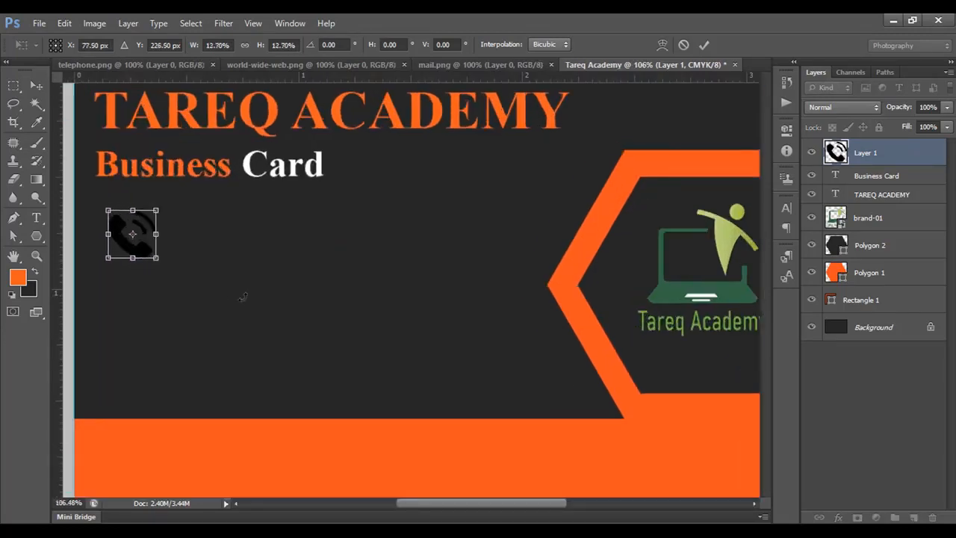
{"action": "left_click_drag", "start_coordinate": [242, 296], "coordinate": [322, 316]}
{"action": "left_click_drag", "start_coordinate": [254, 254], "coordinate": [243, 251]}
{"action": "left_click_drag", "start_coordinate": [244, 251], "coordinate": [245, 250]}
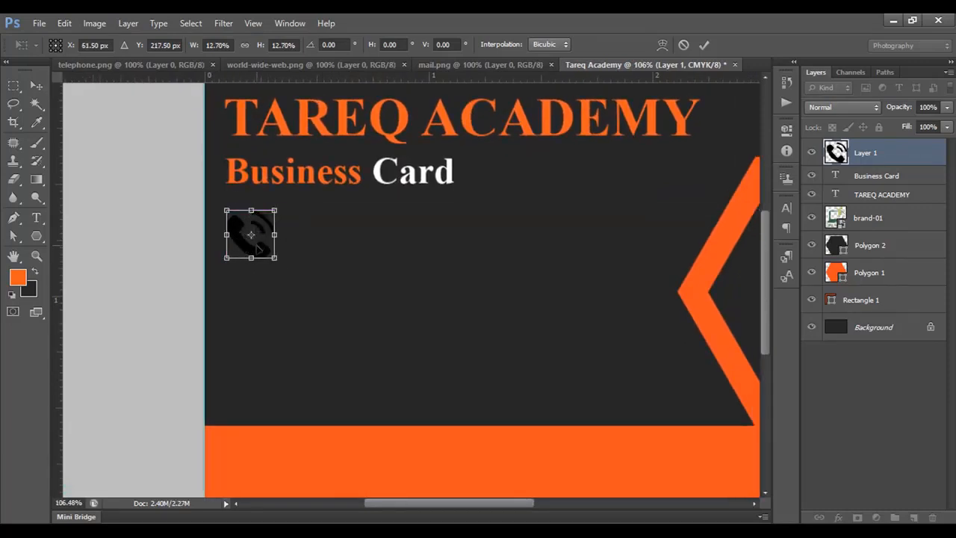
{"action": "left_click", "coordinate": [703, 44]}
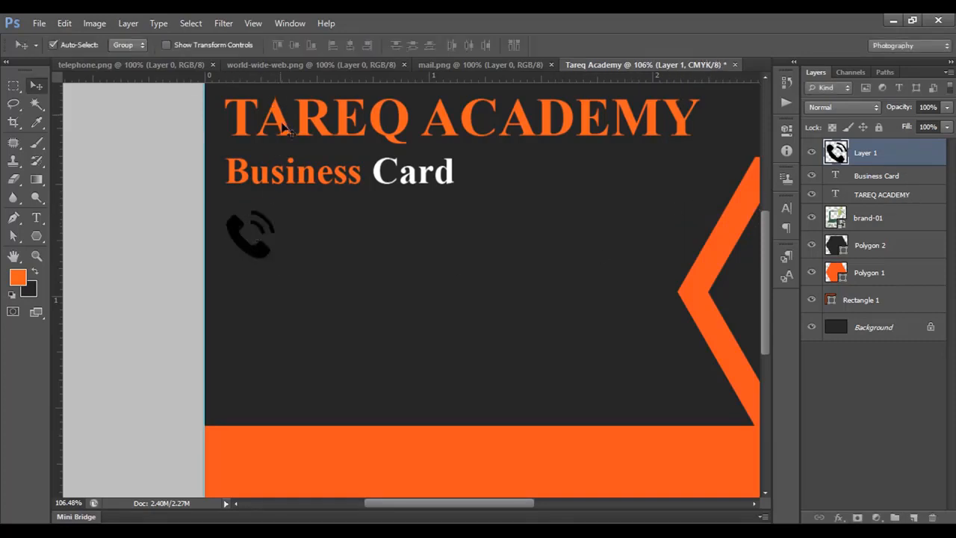
Fill the phone icon's shape with the orange foreground colour and clear the selection.
{"action": "left_click", "coordinate": [838, 152], "text": "ctrl"}
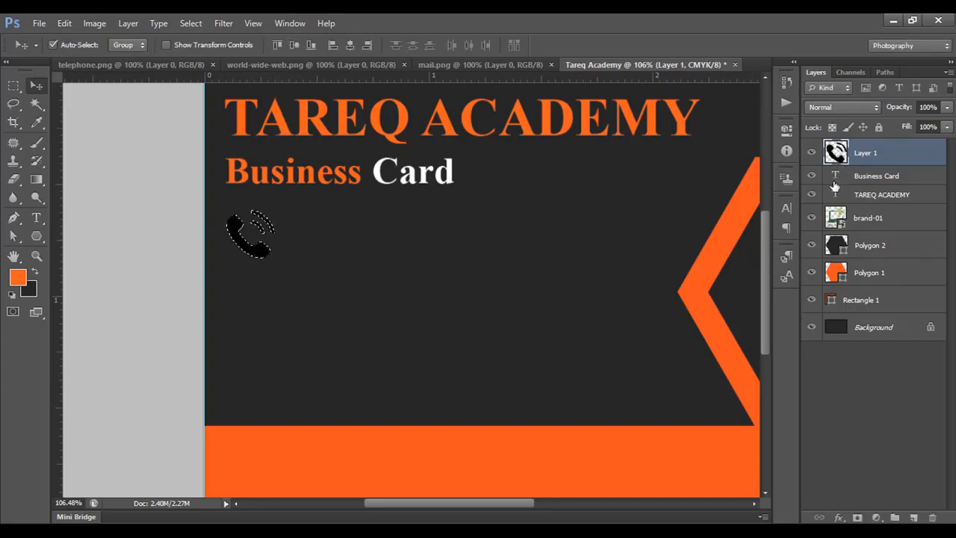
{"action": "key", "text": "alt+BackSpace"}
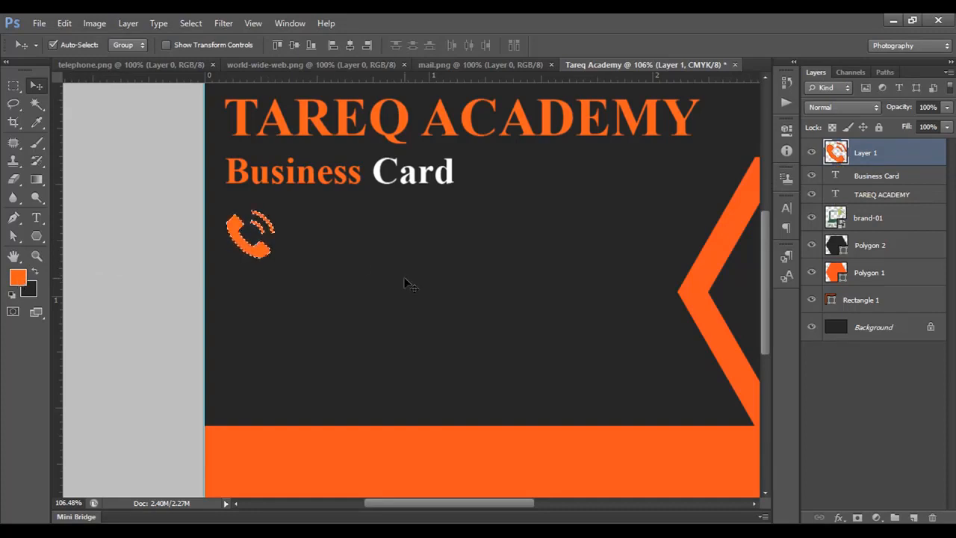
{"action": "key", "text": "ctrl+d"}
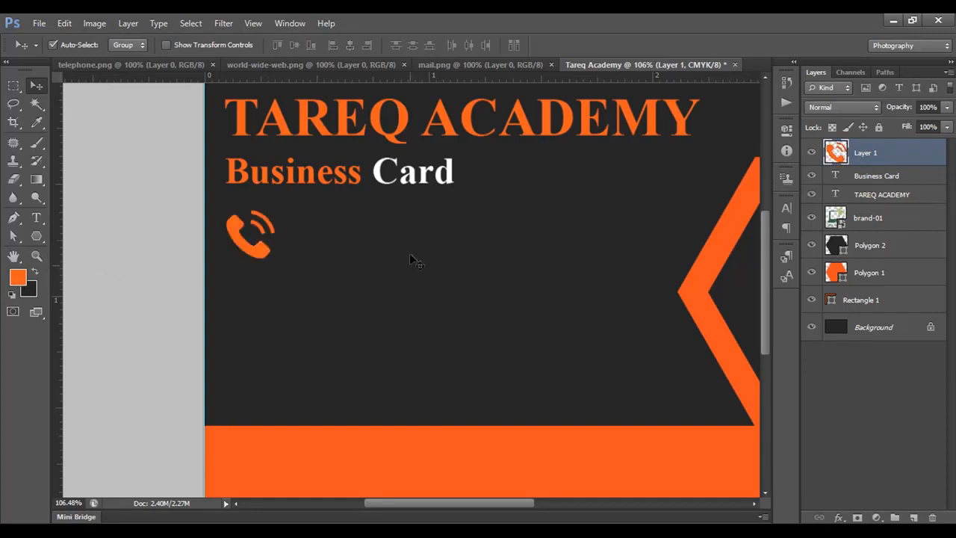
Copy the envelope icon from mail.png onto the card, scaled to the phone icon's width and placed below it.
{"action": "left_click", "coordinate": [447, 65]}
{"action": "left_click_drag", "start_coordinate": [361, 159], "coordinate": [354, 282]}
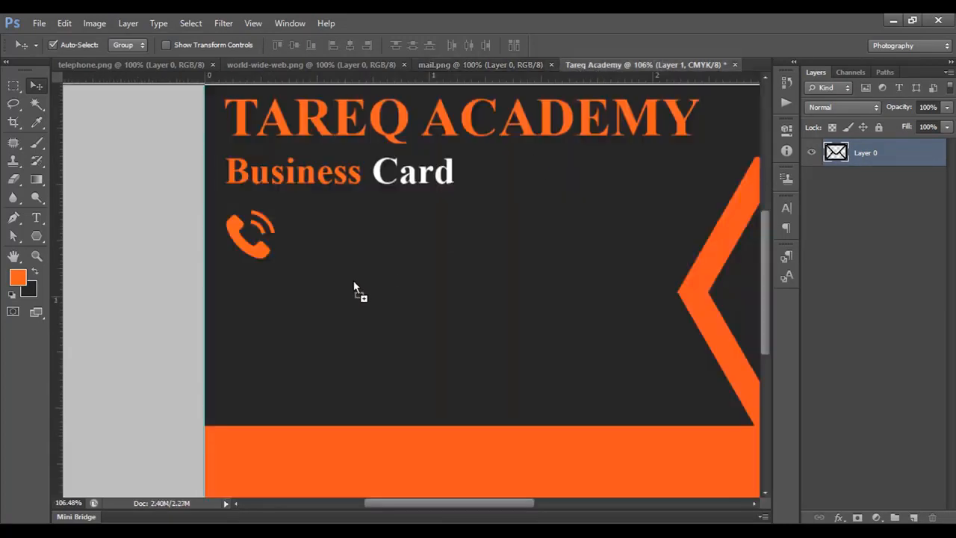
{"action": "key", "text": "ctrl+t"}
{"action": "left_click_drag", "start_coordinate": [554, 255], "coordinate": [387, 372]}
{"action": "left_click_drag", "start_coordinate": [362, 388], "coordinate": [252, 309]}
{"action": "key", "text": "Return"}
Fill the envelope icon's shape with the orange foreground colour and clear the selection.
{"action": "left_click", "coordinate": [836, 155], "text": "ctrl"}
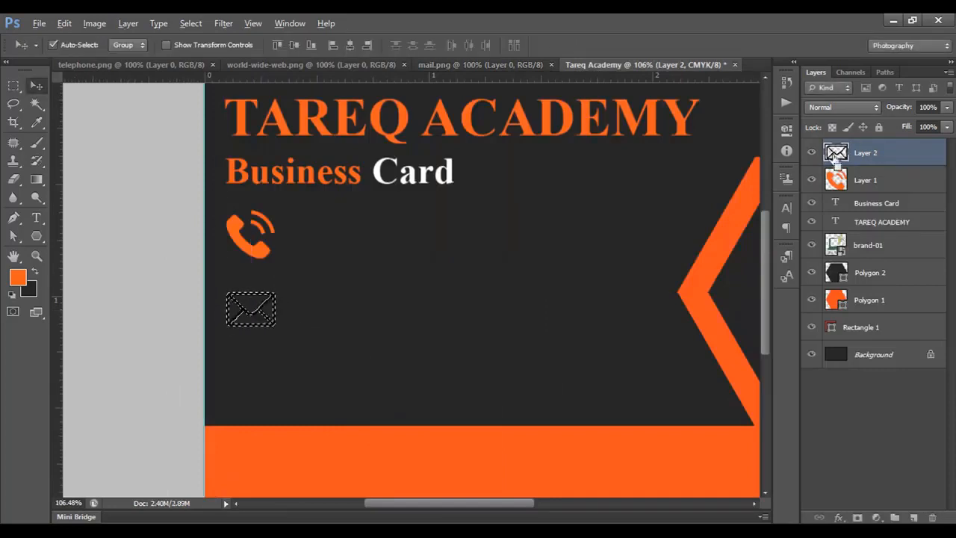
{"action": "key", "text": "alt+BackSpace"}
{"action": "key", "text": "ctrl+d"}
Copy the globe icon from world-wide-web.png onto the card, scaled to the other icons' size and placed below the envelope.
{"action": "left_click", "coordinate": [311, 65]}
{"action": "left_click_drag", "start_coordinate": [358, 153], "coordinate": [474, 221]}
{"action": "key", "text": "ctrl+t"}
{"action": "left_click_drag", "start_coordinate": [724, 175], "coordinate": [556, 343]}
{"action": "left_click_drag", "start_coordinate": [531, 366], "coordinate": [249, 378]}
{"action": "key", "text": "Return"}
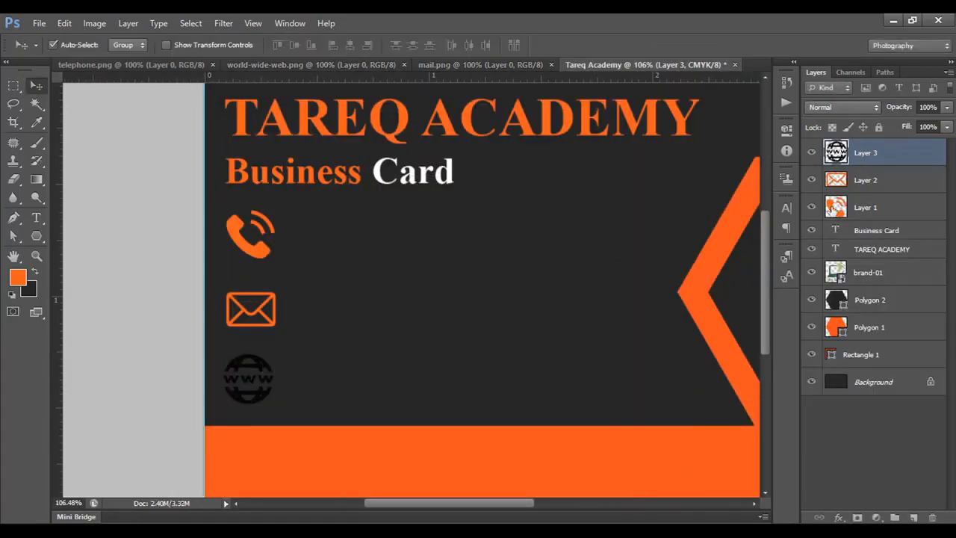
Fill the globe icon with the orange foreground colour and nudge the envelope icon slightly upward.
{"action": "left_click", "coordinate": [835, 153], "text": "ctrl"}
{"action": "key", "text": "alt+BackSpace"}
{"action": "key", "text": "ctrl+d"}
{"action": "left_click_drag", "start_coordinate": [258, 308], "coordinate": [258, 307]}
{"action": "key", "text": "ctrl+0"}
{"action": "left_click", "coordinate": [250, 328]}
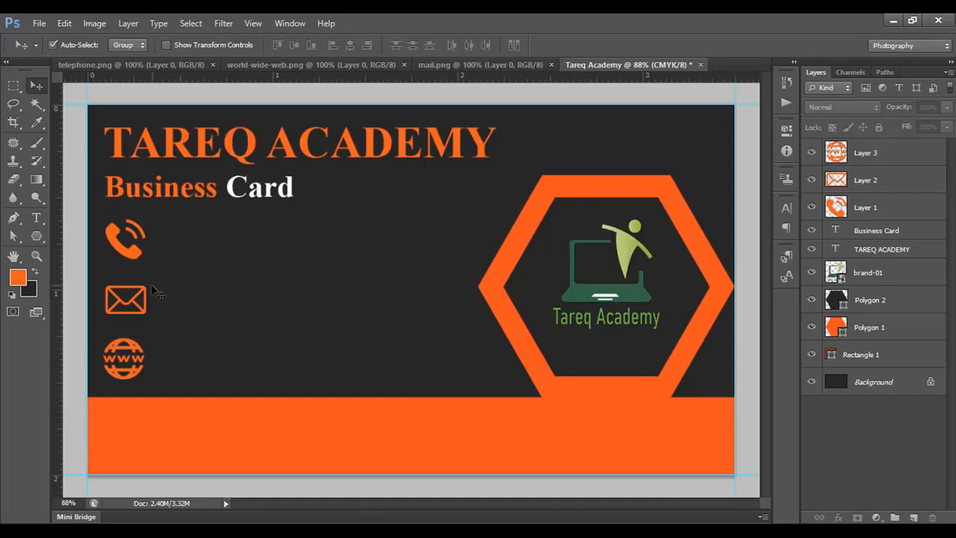
Copy the Business Card text next to the phone icon and change the copy's wording to "Phone".
{"action": "scroll", "coordinate": [154, 290], "scroll_direction": "up", "scroll_amount": 3}
{"action": "left_click_drag", "start_coordinate": [152, 285], "coordinate": [207, 302]}
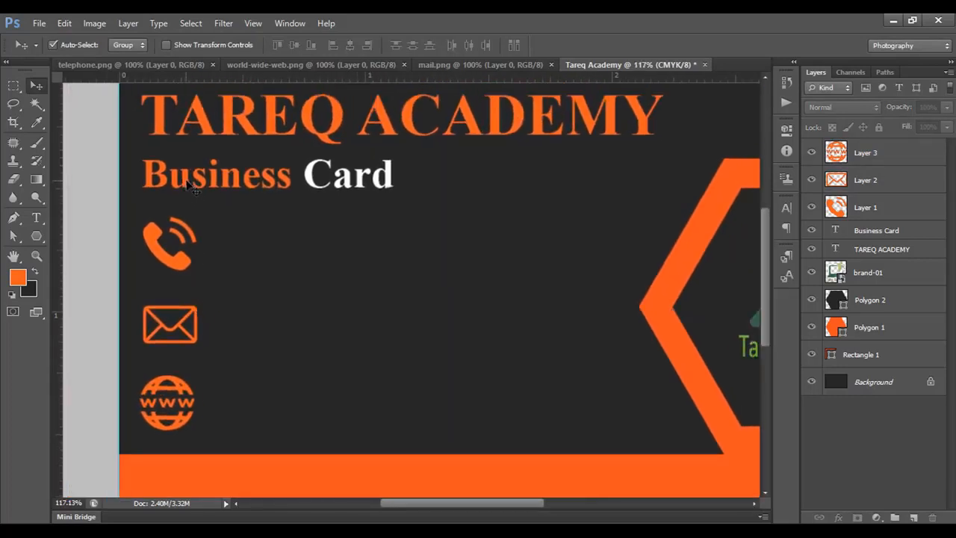
{"action": "left_click", "coordinate": [187, 186]}
{"action": "left_click_drag", "start_coordinate": [210, 200], "coordinate": [538, 242]}
{"action": "left_click", "coordinate": [37, 218]}
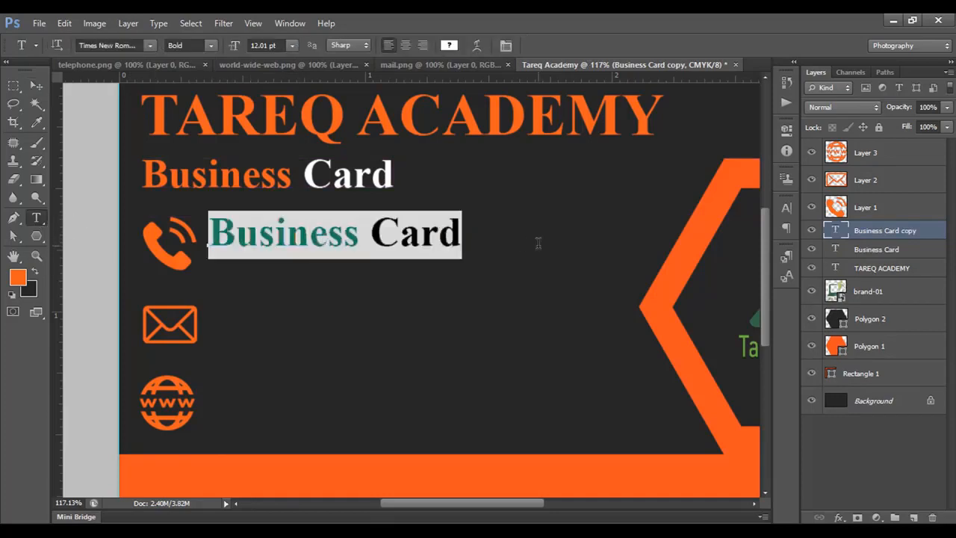
{"action": "type", "text": "P"}
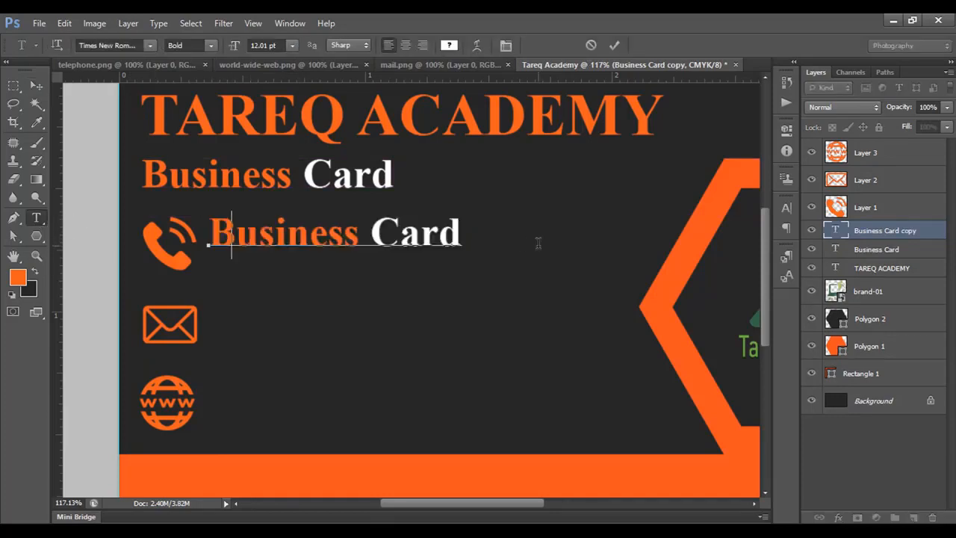
{"action": "type", "text": "hot"}
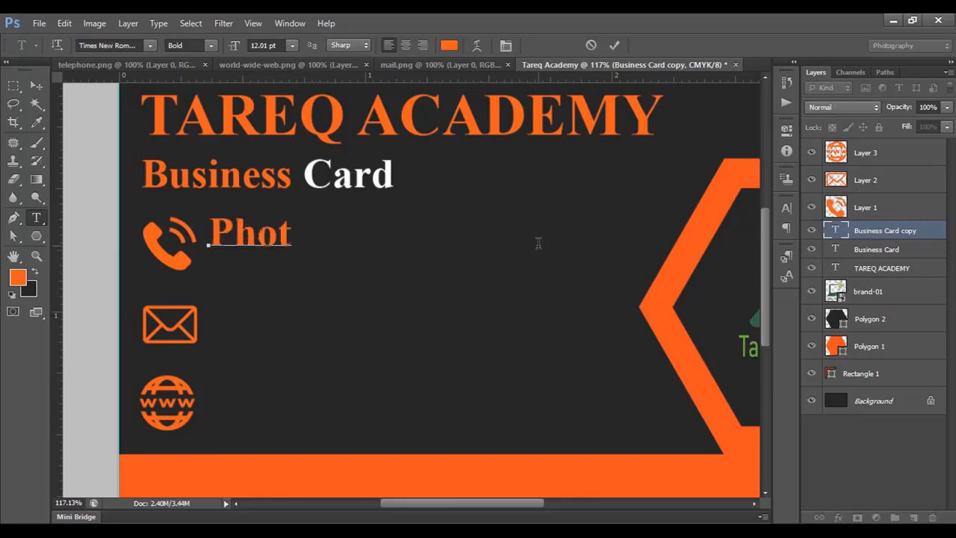
{"action": "key", "text": "BackSpace"}
{"action": "type", "text": "ne"}
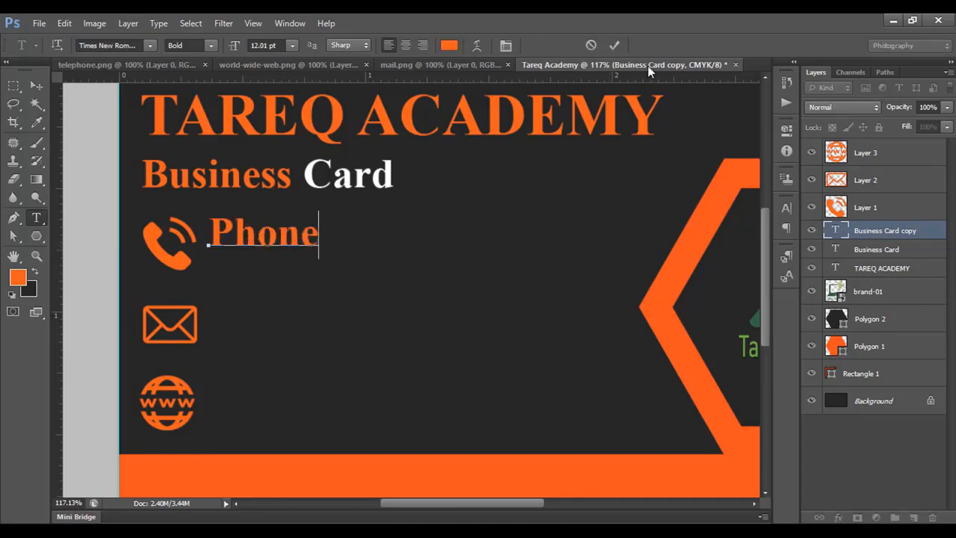
{"action": "left_click", "coordinate": [614, 46]}
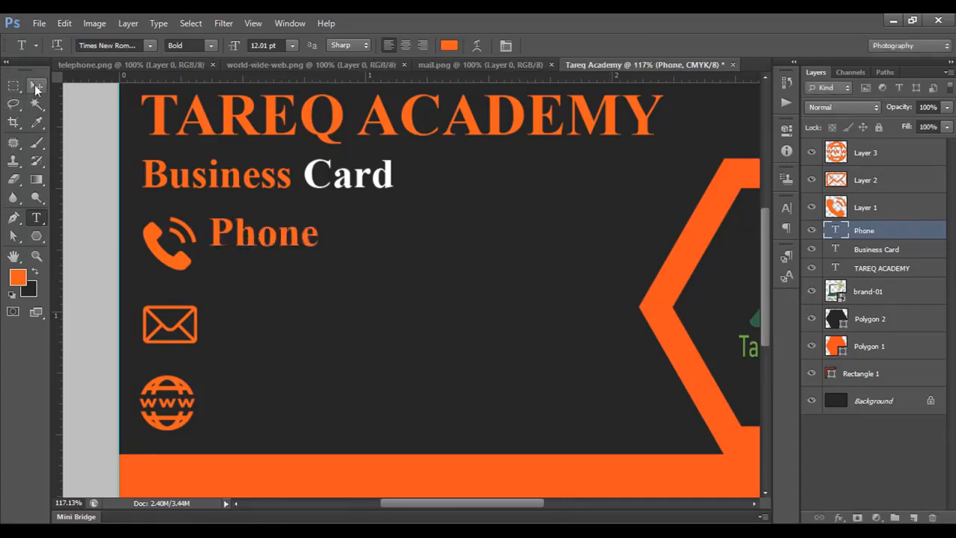
Scale the Phone label down to about 7.87 pt, keeping it beside the phone icon.
{"action": "left_click", "coordinate": [36, 86]}
{"action": "key", "text": "ctrl+t"}
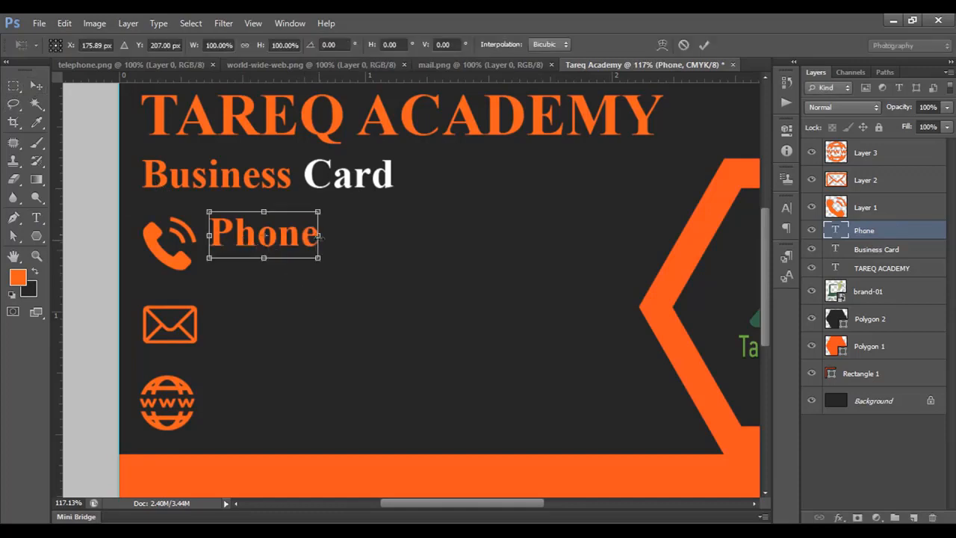
{"action": "left_click_drag", "start_coordinate": [319, 212], "coordinate": [237, 263]}
{"action": "left_click", "coordinate": [702, 46]}
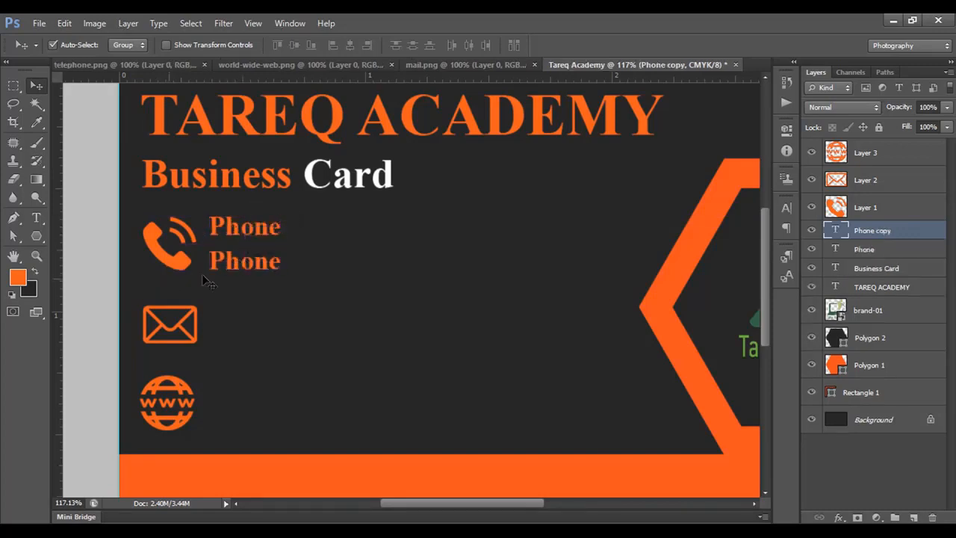
Duplicate the Phone label directly below itself and replace the copy's text with the placeholder phone number.
{"action": "left_click", "coordinate": [35, 217]}
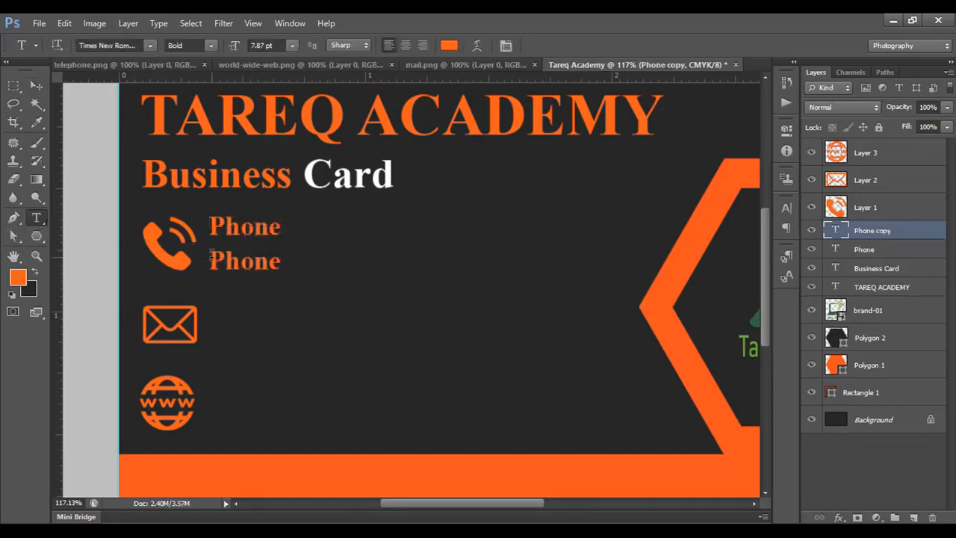
{"action": "left_click", "coordinate": [209, 261]}
{"action": "key", "text": "ctrl+a"}
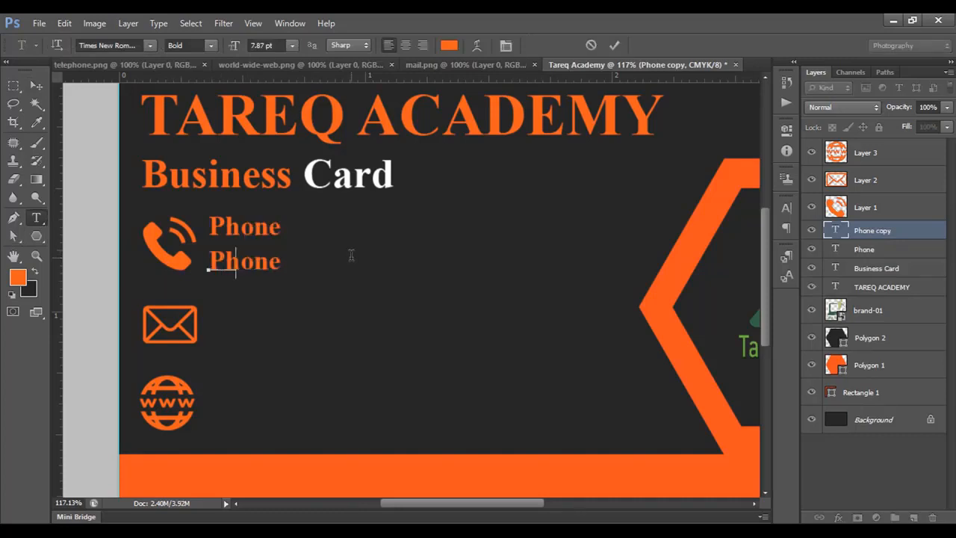
{"action": "type", "text": "01767 xxx xxx"}
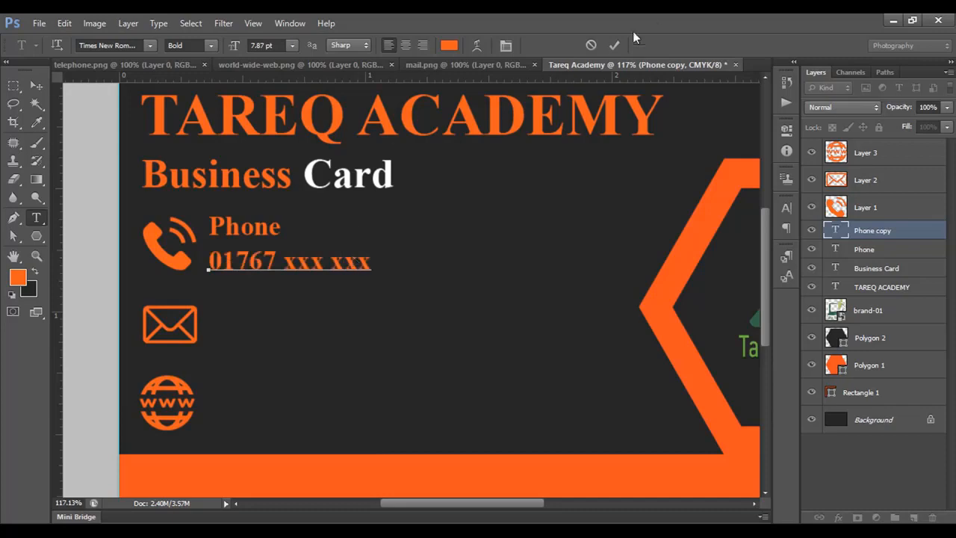
{"action": "left_click", "coordinate": [614, 45]}
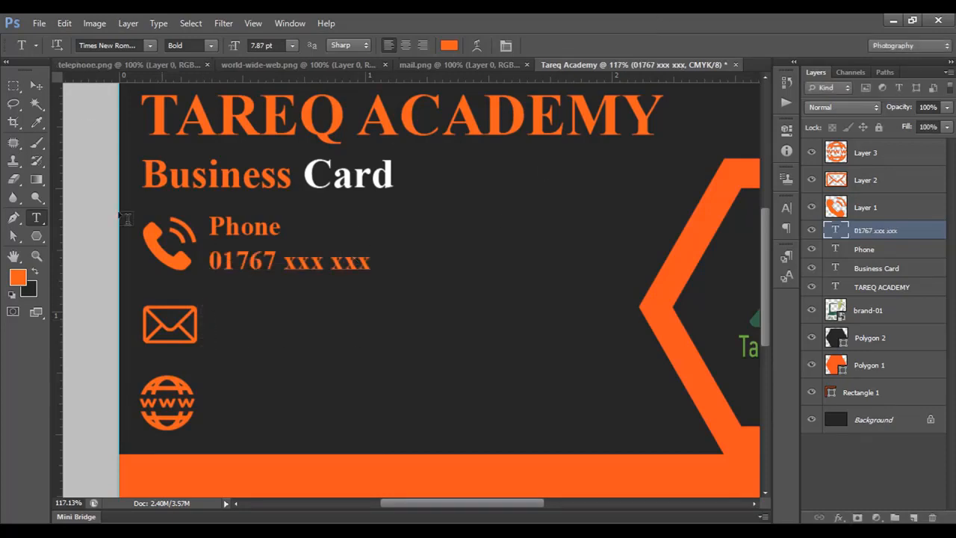
Add an "E-mail" label beside the envelope icon, with the academy's e-mail address on a second line below it.
{"action": "key", "text": "v"}
{"action": "left_click", "coordinate": [237, 234]}
{"action": "type", "text": "E-mail"}
{"action": "left_click_drag", "start_coordinate": [237, 234], "coordinate": [242, 340]}
{"action": "left_click", "coordinate": [614, 45]}
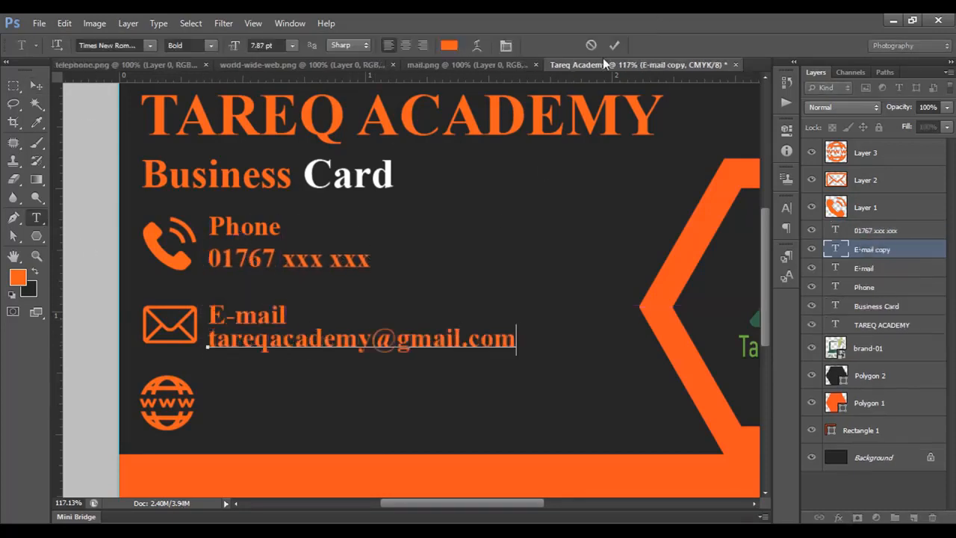
{"action": "left_click", "coordinate": [613, 44]}
Stretch the envelope icon slightly taller at its lower edge.
{"action": "left_click", "coordinate": [172, 342]}
{"action": "key", "text": "ctrl+t"}
{"action": "left_click_drag", "start_coordinate": [171, 343], "coordinate": [171, 346]}
{"action": "key", "text": "Return"}
Copy the E-mail label down beside the globe icon and change its text to "Web".
{"action": "left_click", "coordinate": [254, 340]}
{"action": "left_click_drag", "start_coordinate": [256, 319], "coordinate": [256, 389]}
{"action": "left_click", "coordinate": [35, 217]}
{"action": "type", "text": "Web"}
Copy the e-mail address line below the Web label, edit it to "tareqacademy.com", and nudge the Web text lines into place.
{"action": "left_click_drag", "start_coordinate": [316, 340], "coordinate": [316, 418]}
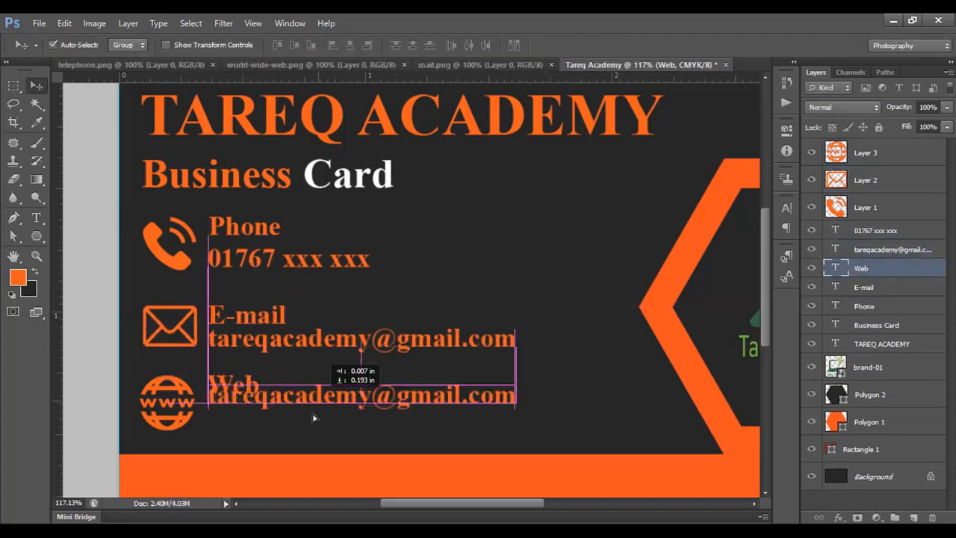
{"action": "key", "text": "BackSpace"}
{"action": "key", "text": "BackSpace"}
{"action": "key", "text": "BackSpace"}
{"action": "key", "text": "BackSpace"}
{"action": "key", "text": "BackSpace"}
{"action": "key", "text": "BackSpace"}
{"action": "left_click", "coordinate": [36, 86]}
{"action": "scroll", "coordinate": [358, 336], "scroll_direction": "down", "scroll_amount": 3}
{"action": "left_click_drag", "start_coordinate": [170, 373], "coordinate": [173, 371]}
{"action": "left_click_drag", "start_coordinate": [173, 346], "coordinate": [173, 353]}
Draw a thin rectangle about 196 × 4 px as an underline beneath the phone number.
{"action": "left_click", "coordinate": [32, 239]}
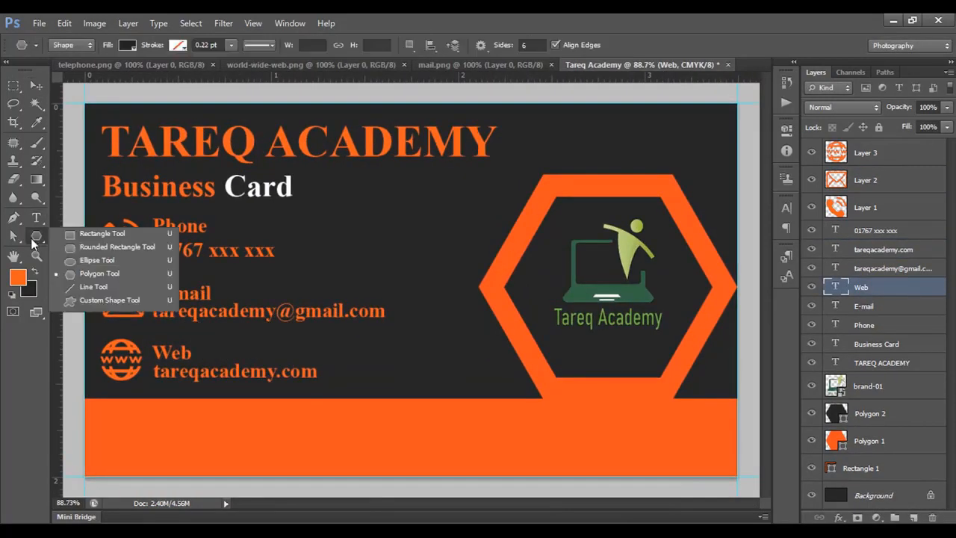
{"action": "left_click", "coordinate": [90, 235]}
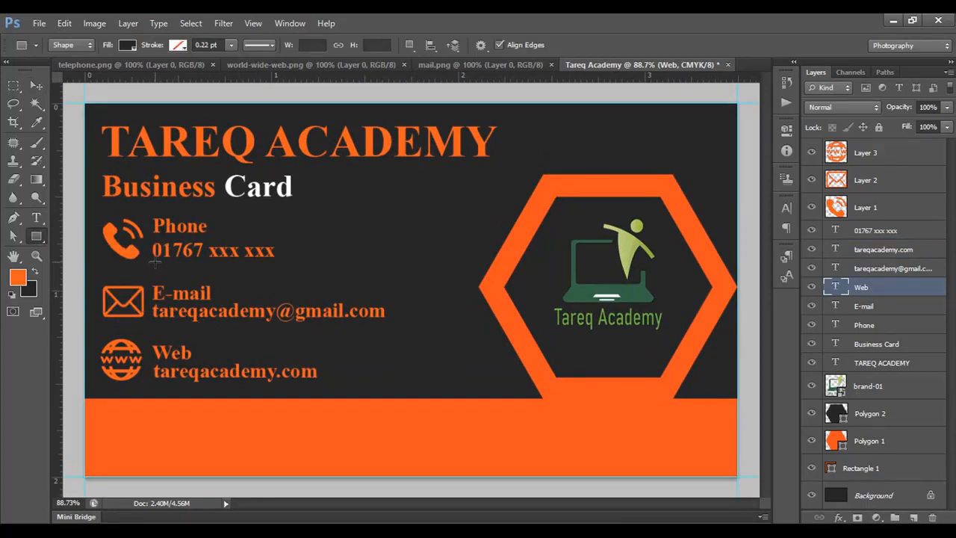
{"action": "left_click_drag", "start_coordinate": [155, 261], "coordinate": [277, 263]}
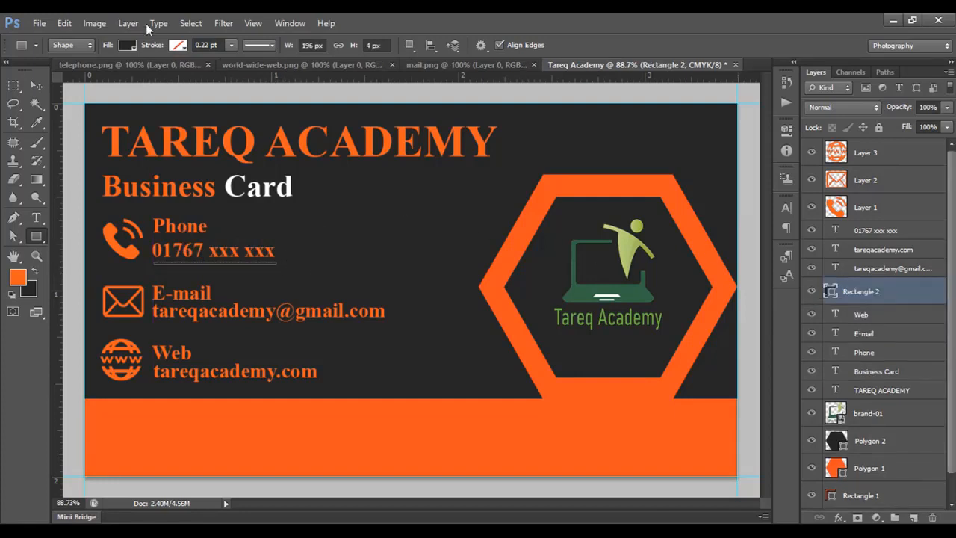
Fill the underline rectangle with the orange sampled from the card's lower bar.
{"action": "left_click", "coordinate": [128, 46]}
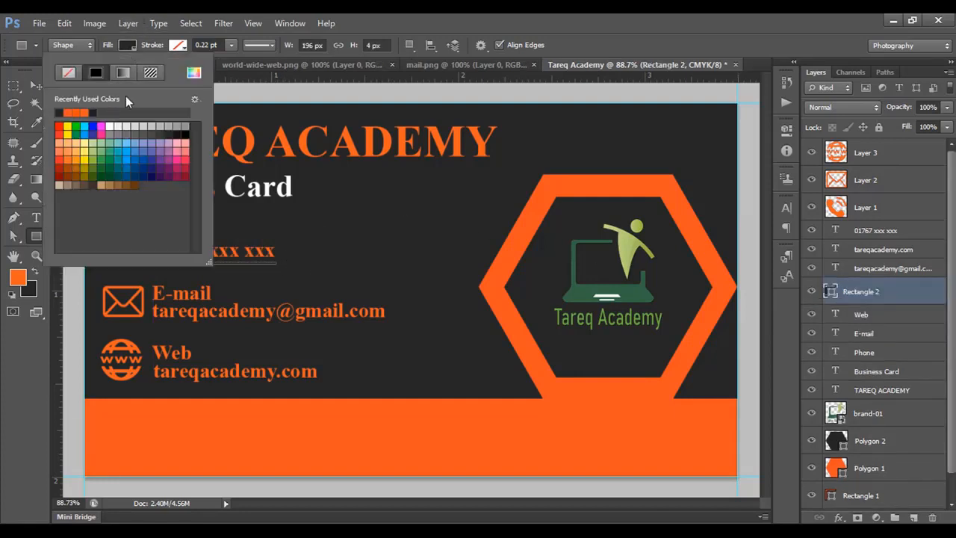
{"action": "left_click", "coordinate": [193, 74]}
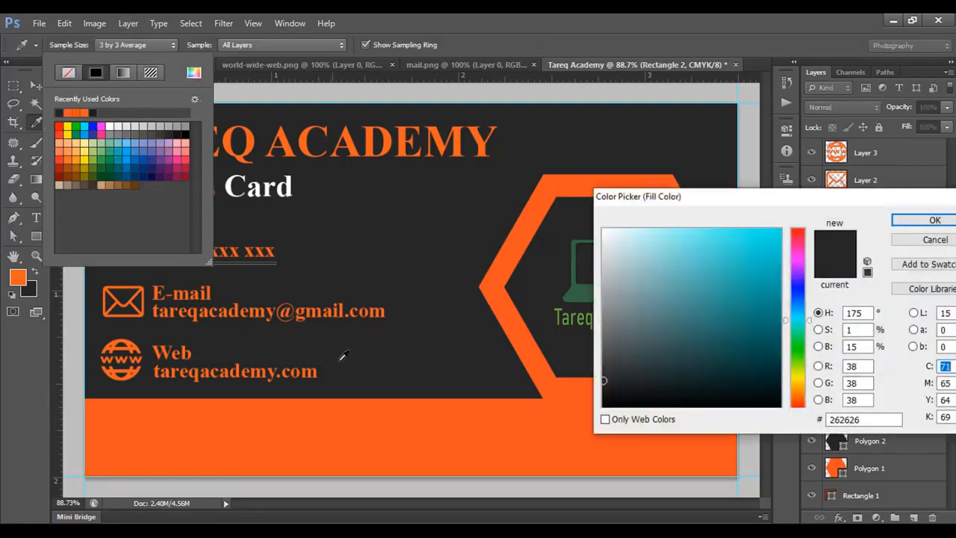
{"action": "left_click", "coordinate": [301, 426]}
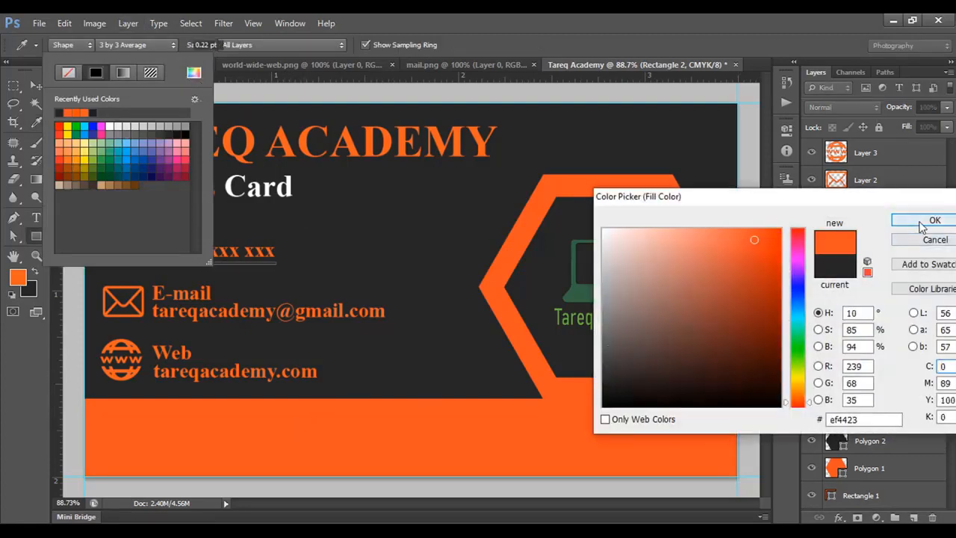
{"action": "left_click", "coordinate": [930, 221]}
{"action": "left_click", "coordinate": [125, 50]}
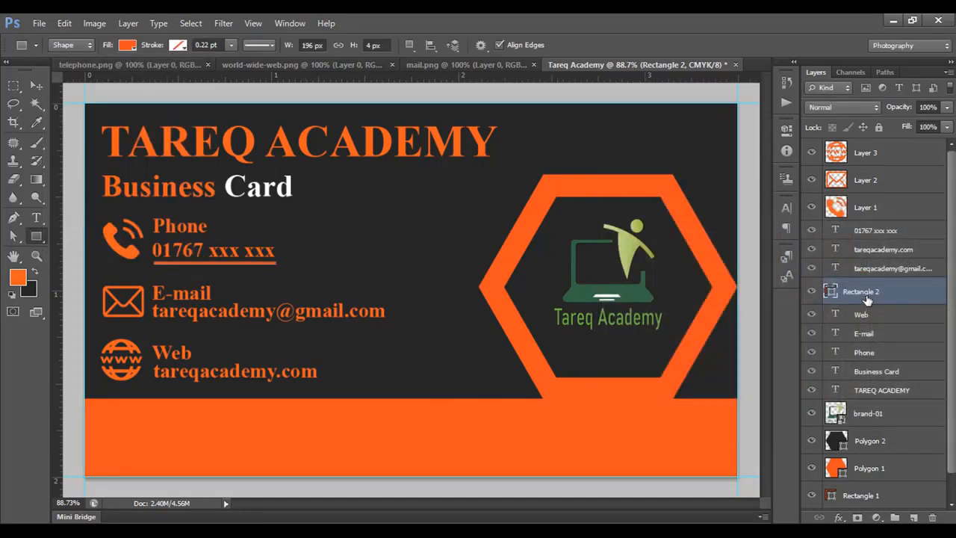
Duplicate the underline and shorten the copy from its left end to about 92 px, covering the line's right half.
{"action": "key", "text": "ctrl+j"}
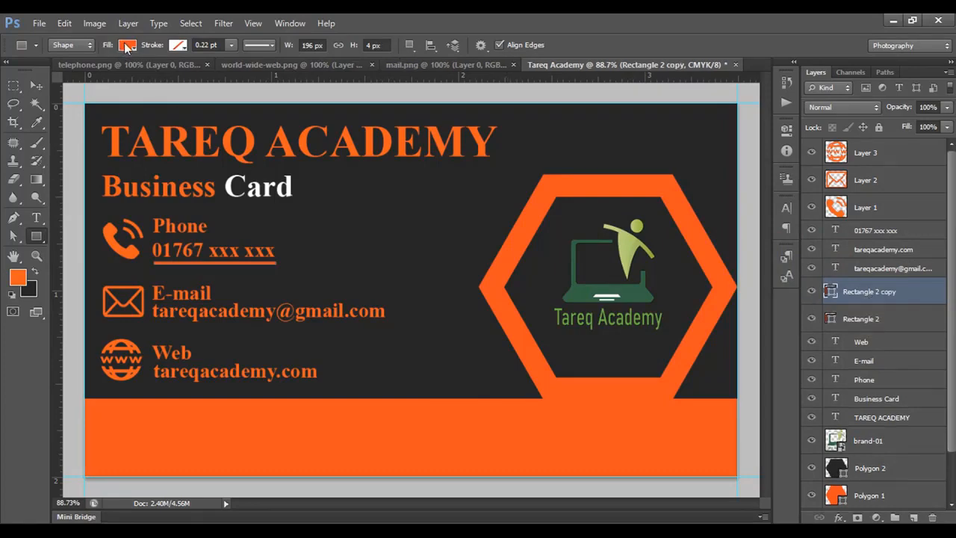
{"action": "key", "text": "ctrl+t"}
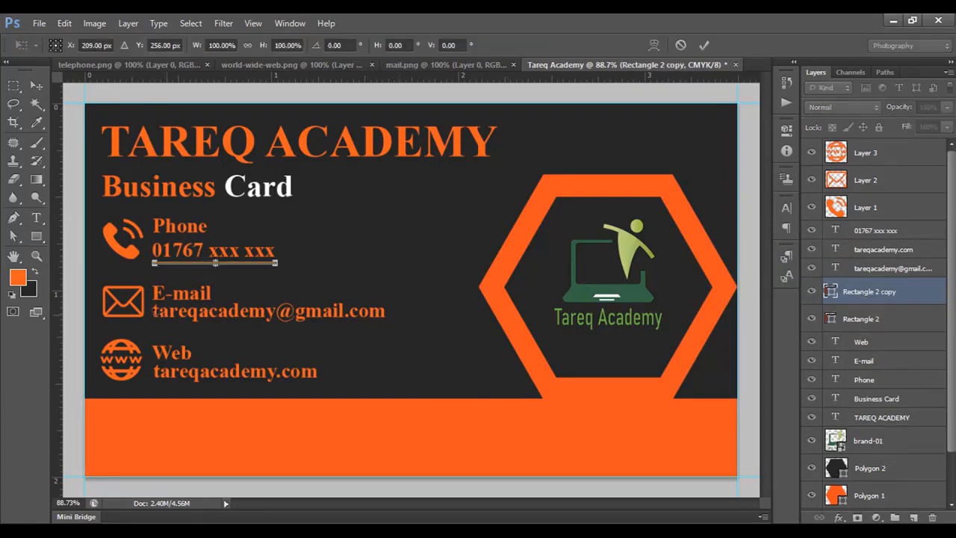
{"action": "scroll", "coordinate": [155, 302], "scroll_direction": "up", "scroll_amount": 10}
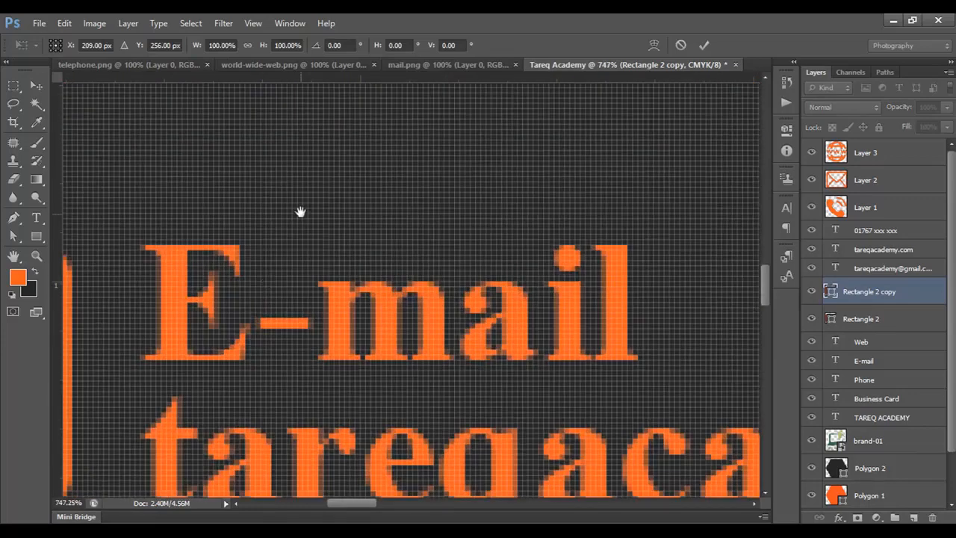
{"action": "left_click_drag", "start_coordinate": [300, 212], "coordinate": [303, 381]}
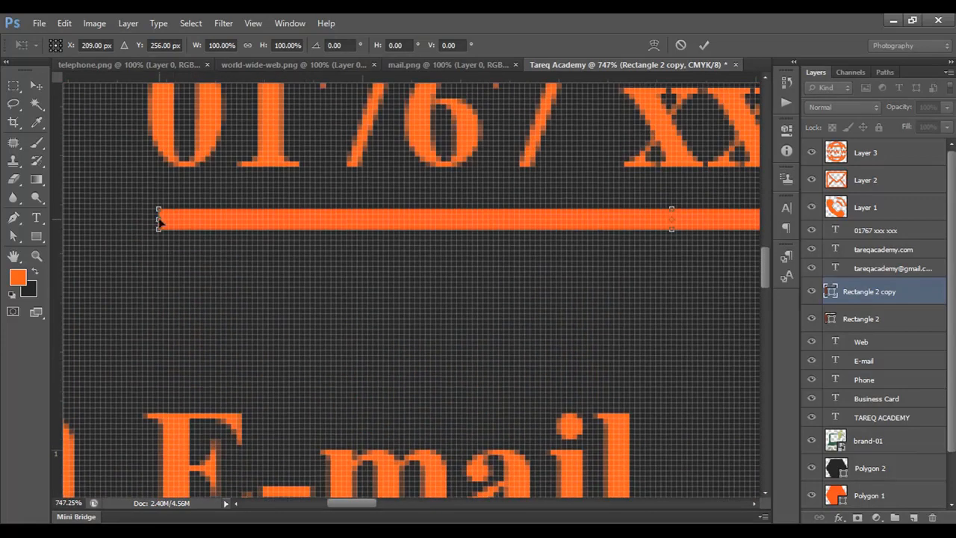
{"action": "left_click_drag", "start_coordinate": [158, 218], "coordinate": [680, 224]}
{"action": "scroll", "coordinate": [530, 301], "scroll_direction": "down", "scroll_amount": 6}
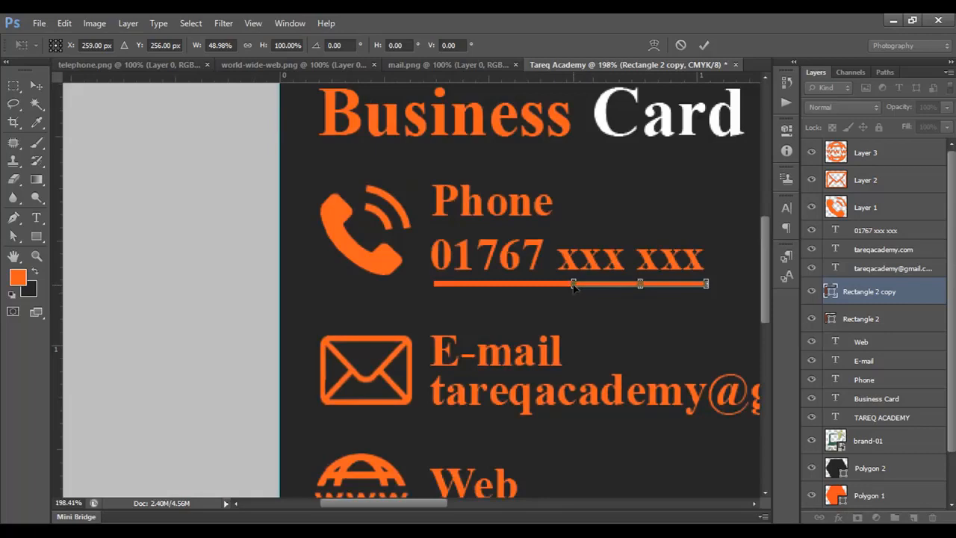
{"action": "scroll", "coordinate": [513, 326], "scroll_direction": "up", "scroll_amount": 5}
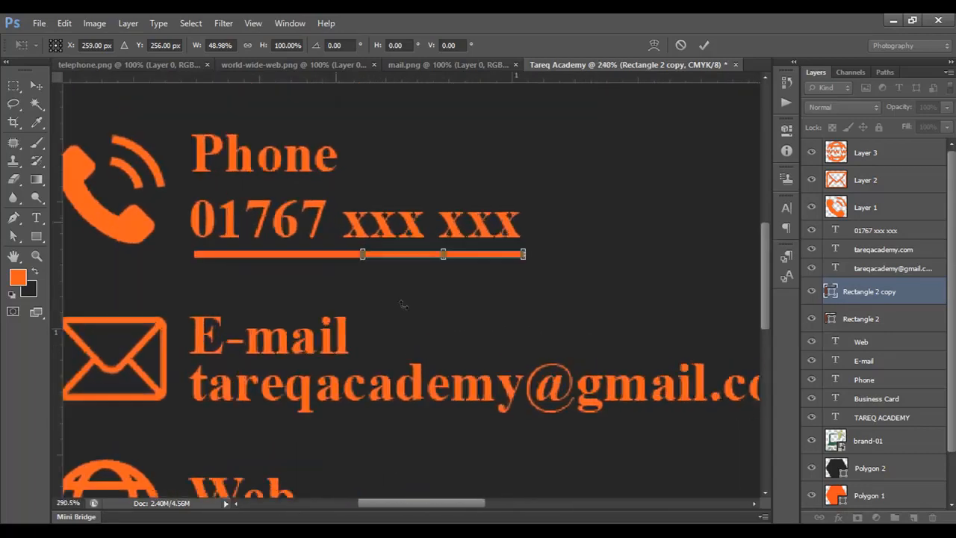
{"action": "scroll", "coordinate": [403, 303], "scroll_direction": "up", "scroll_amount": 1}
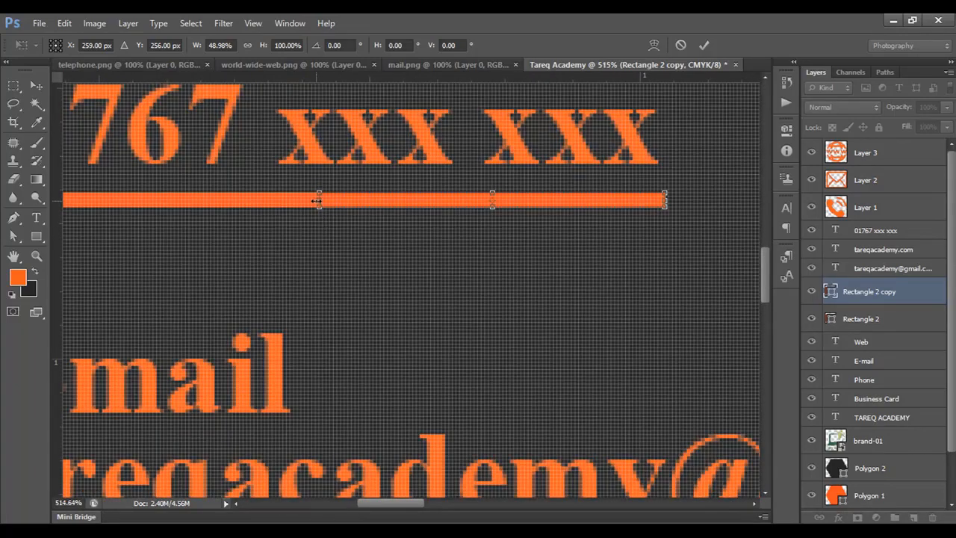
{"action": "left_click_drag", "start_coordinate": [317, 201], "coordinate": [334, 201]}
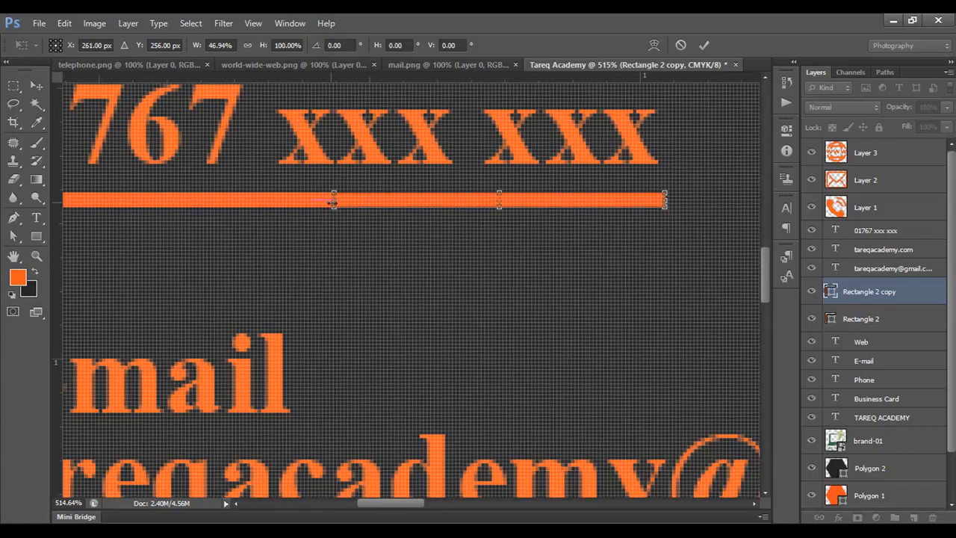
{"action": "left_click", "coordinate": [705, 46]}
{"action": "scroll", "coordinate": [554, 239], "scroll_direction": "down", "scroll_amount": 9}
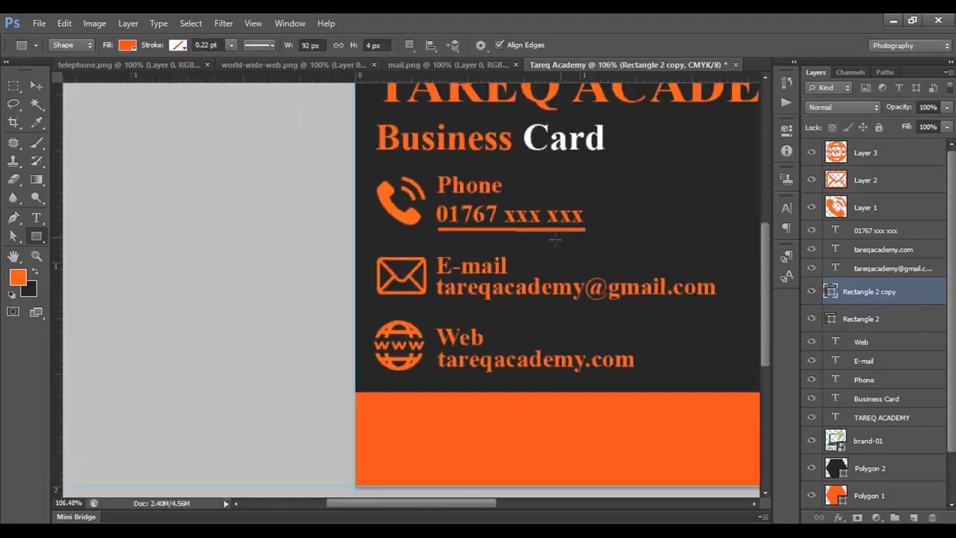
Change the fill of the shortened underline copy to white.
{"action": "left_click_drag", "start_coordinate": [651, 261], "coordinate": [354, 249]}
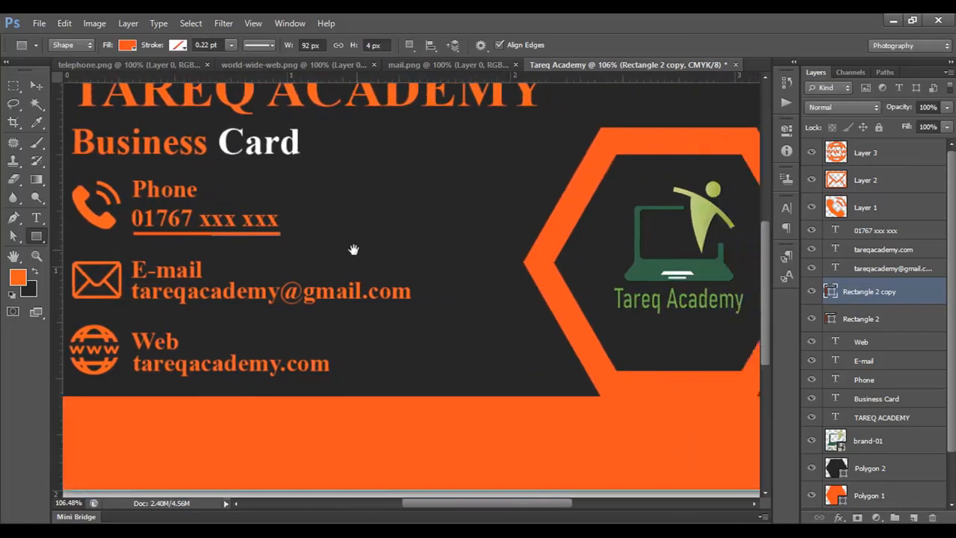
{"action": "left_click", "coordinate": [128, 46]}
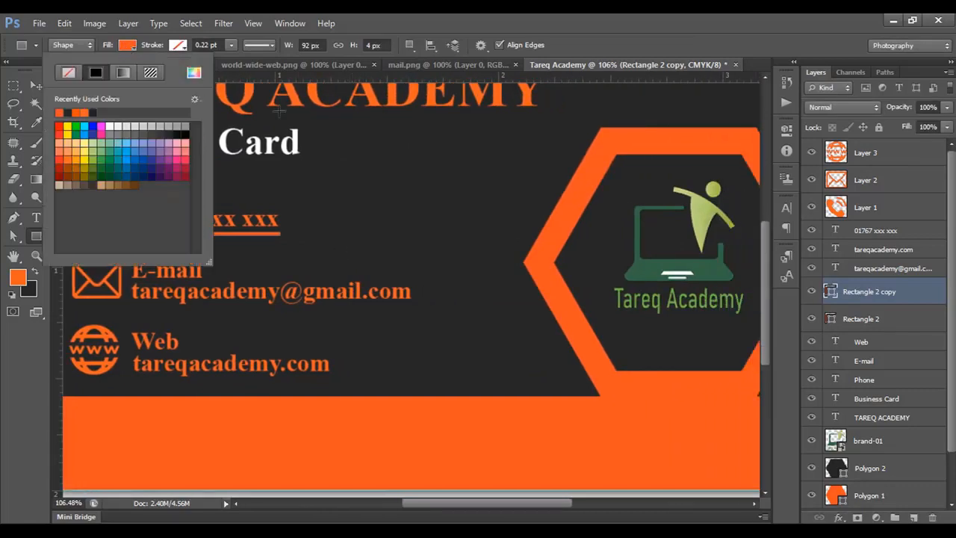
{"action": "left_click", "coordinate": [194, 73]}
{"action": "left_click", "coordinate": [597, 224]}
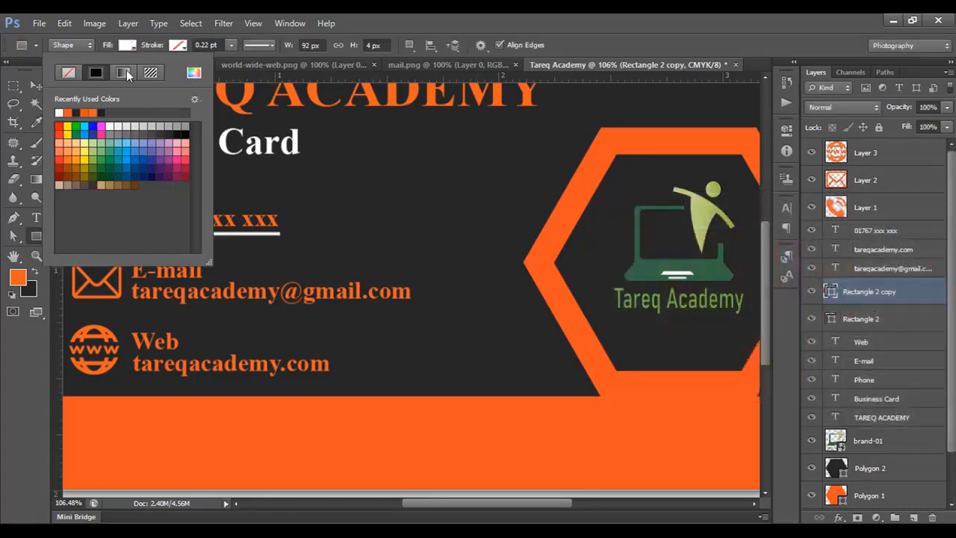
{"action": "left_click", "coordinate": [127, 46]}
{"action": "scroll", "coordinate": [427, 261], "scroll_direction": "down", "scroll_amount": 2}
{"action": "scroll", "coordinate": [431, 261], "scroll_direction": "down", "scroll_amount": 2}
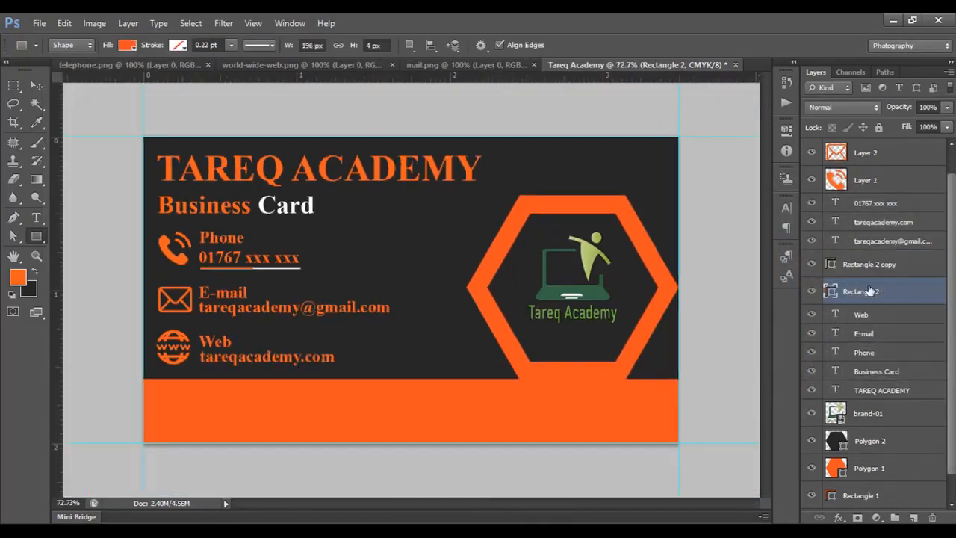
Duplicate the orange-and-white underline pair twice, placing one copy beneath the e-mail address and another beneath the web address.
{"action": "left_click", "coordinate": [862, 292]}
{"action": "left_click", "coordinate": [870, 265], "text": "shift"}
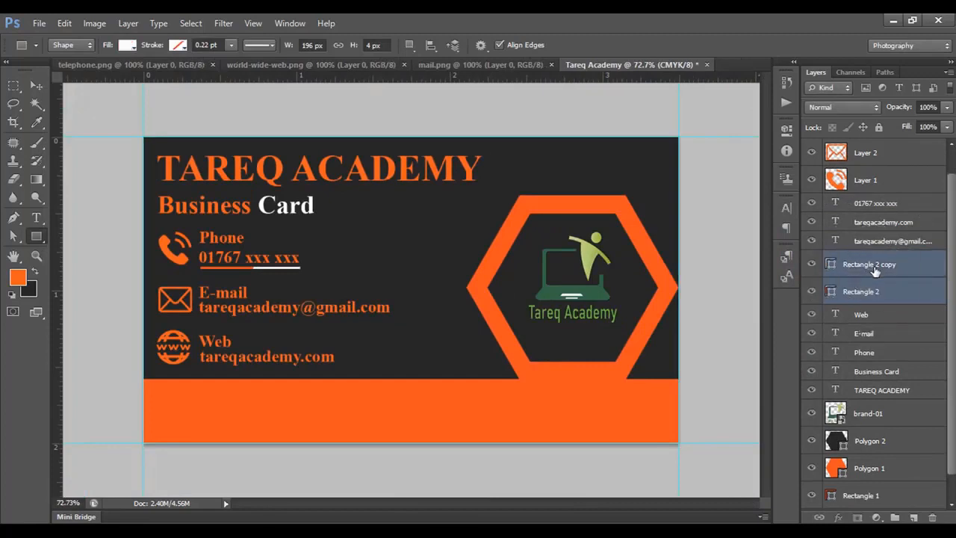
{"action": "key", "text": "ctrl+j"}
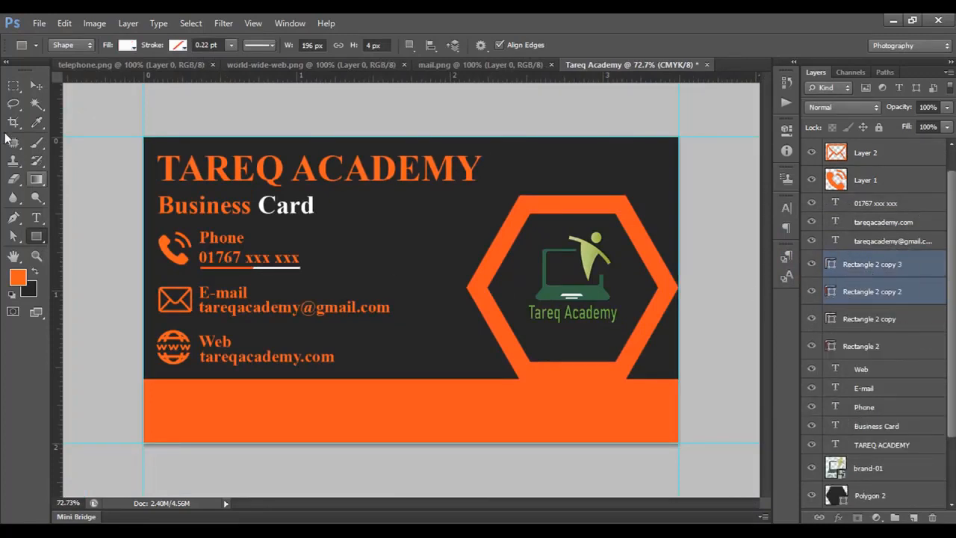
{"action": "left_click", "coordinate": [36, 86]}
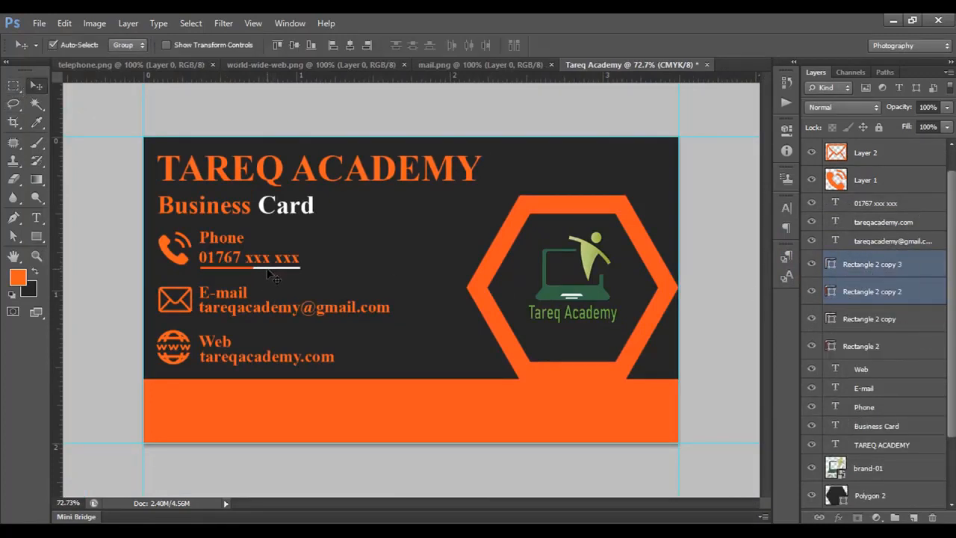
{"action": "left_click_drag", "start_coordinate": [270, 275], "coordinate": [267, 322]}
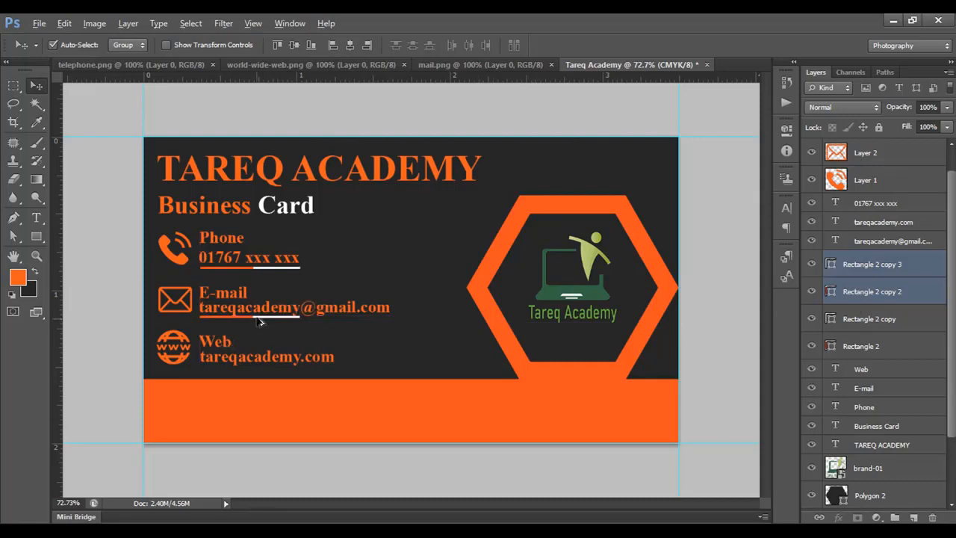
{"action": "left_click_drag", "start_coordinate": [258, 319], "coordinate": [258, 374]}
Copy the TAREQ ACADEMY title onto the orange lower bar and change the copy's text colour to white (ffffff).
{"action": "left_click", "coordinate": [35, 218]}
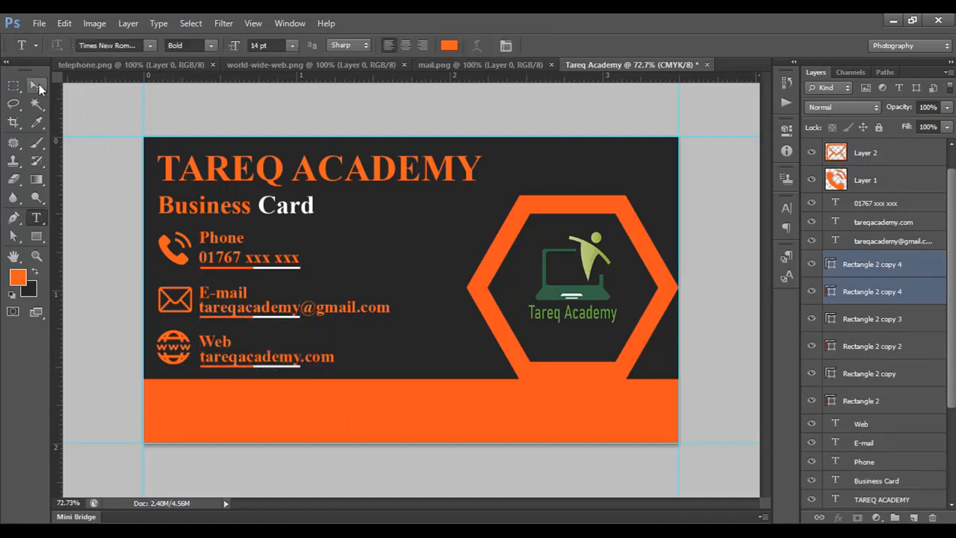
{"action": "left_click", "coordinate": [36, 85]}
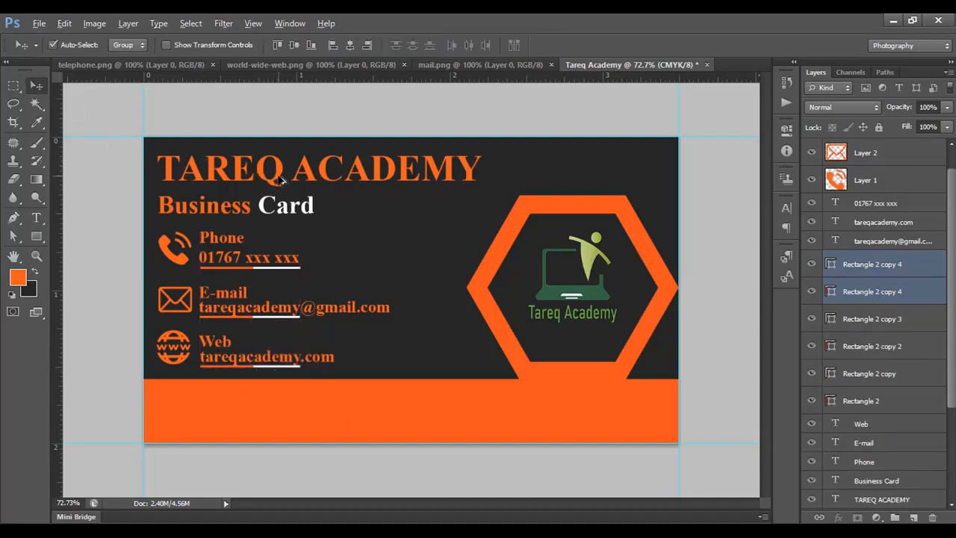
{"action": "left_click_drag", "start_coordinate": [279, 179], "coordinate": [299, 423]}
{"action": "key", "text": "t"}
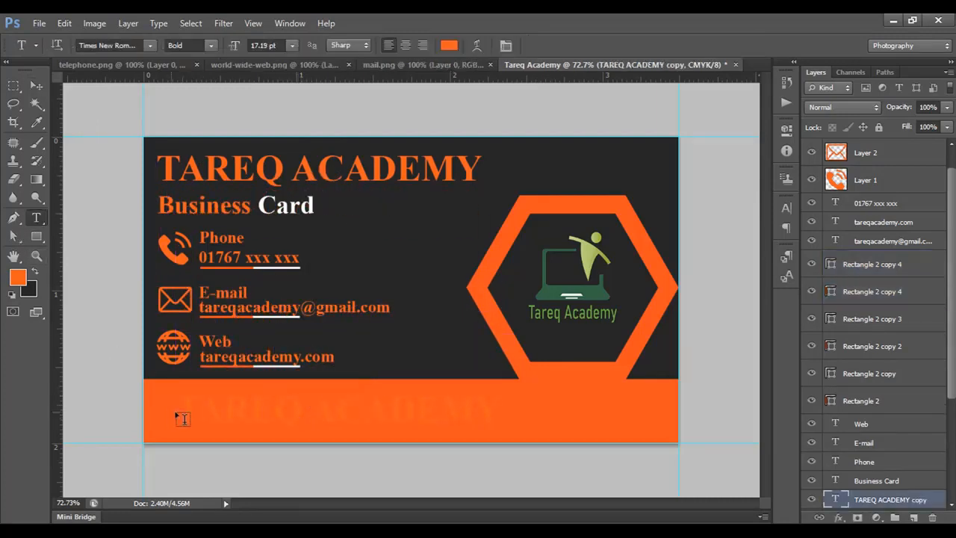
{"action": "left_click_drag", "start_coordinate": [181, 407], "coordinate": [622, 416]}
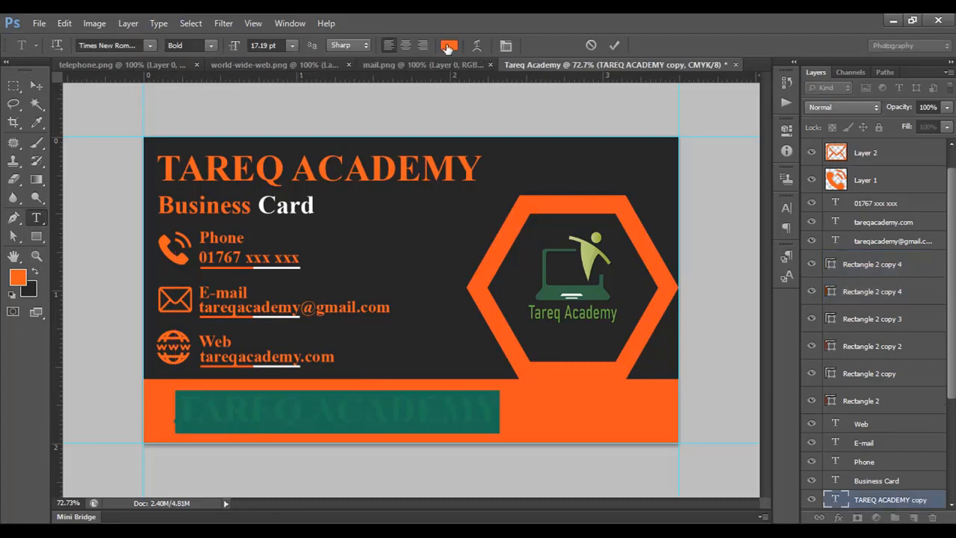
{"action": "left_click", "coordinate": [448, 47]}
{"action": "left_click_drag", "start_coordinate": [620, 244], "coordinate": [604, 230]}
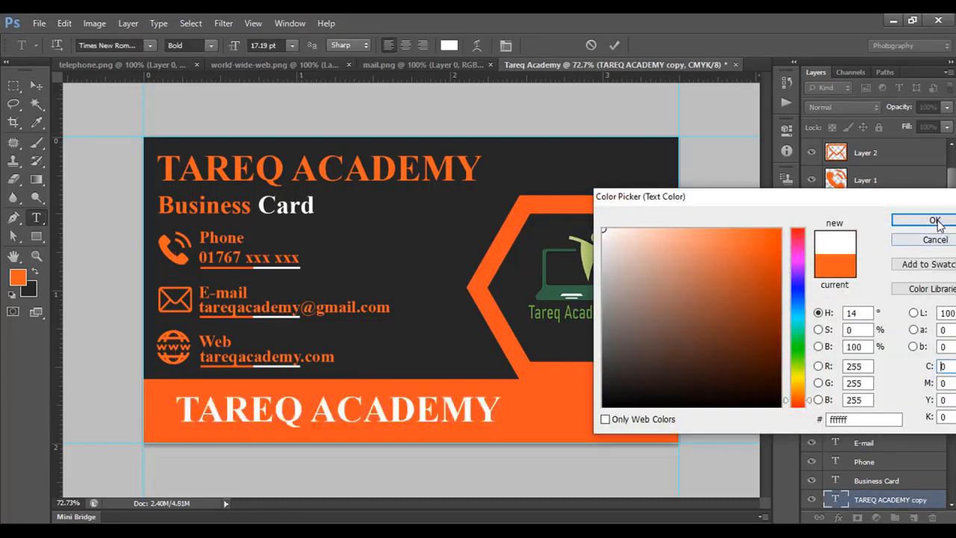
{"action": "left_click", "coordinate": [936, 222]}
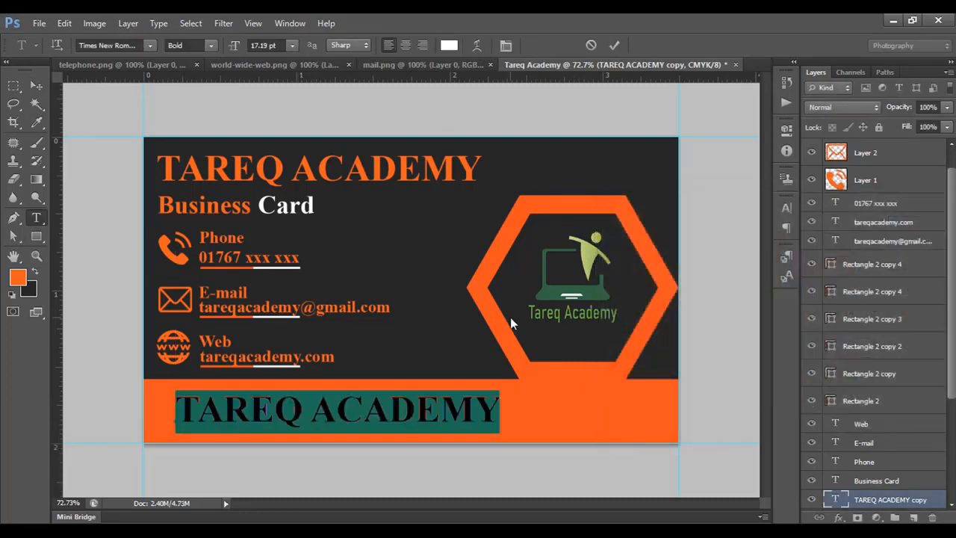
Replace the white title copy's text with the academy's city, postcode and country.
{"action": "type", "text": "Dhaka"}
{"action": "type", "text": "-1212, Bangladesh"}
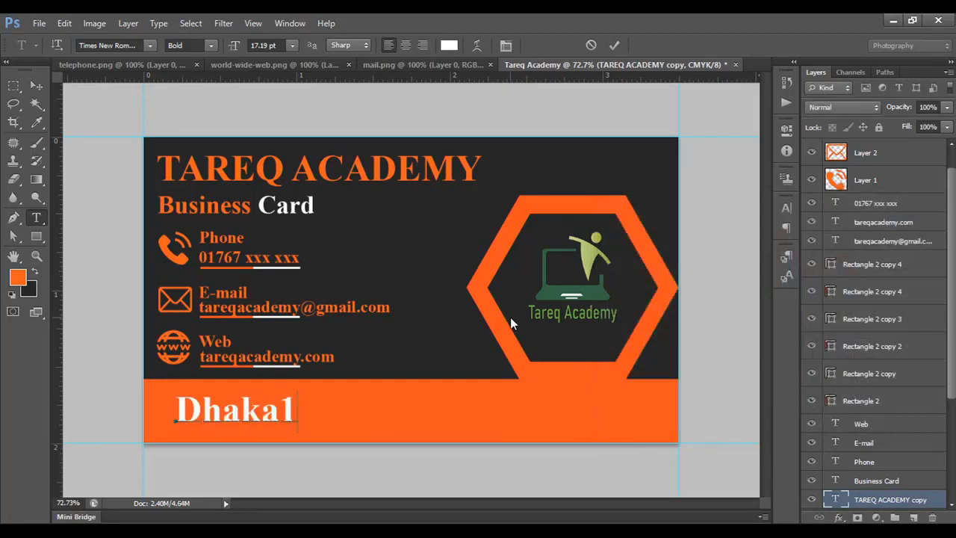
{"action": "left_click", "coordinate": [614, 46]}
Scale down the white address text and align its start with the contact details above, within the orange bar.
{"action": "key", "text": "v"}
{"action": "key", "text": "ctrl+t"}
{"action": "left_click_drag", "start_coordinate": [563, 396], "coordinate": [475, 404]}
{"action": "key", "text": "Return"}
{"action": "left_click_drag", "start_coordinate": [309, 418], "coordinate": [247, 417]}
Group the three contact icon layers, Layer 1 to Layer 3, and name the group Icon.
{"action": "scroll", "coordinate": [890, 203], "scroll_direction": "up", "scroll_amount": 1}
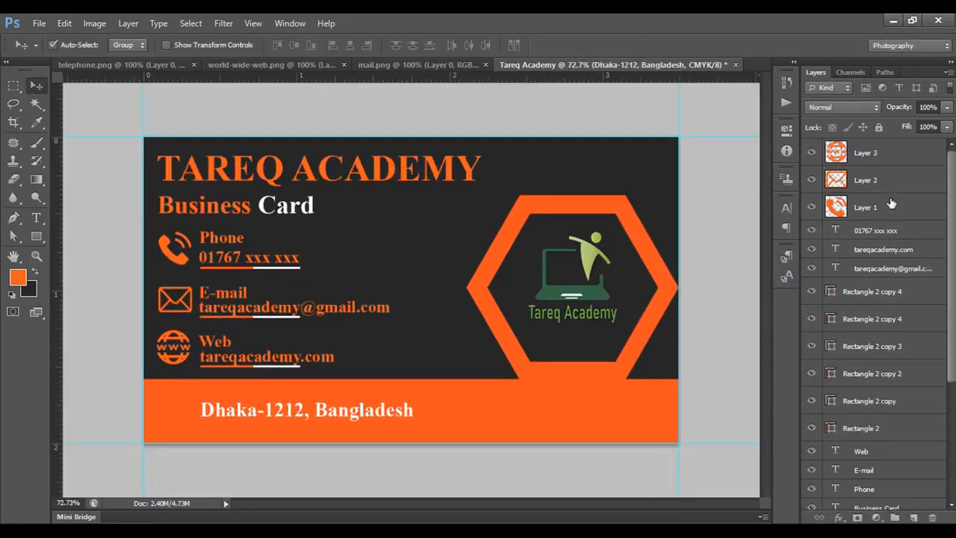
{"action": "left_click", "coordinate": [880, 155]}
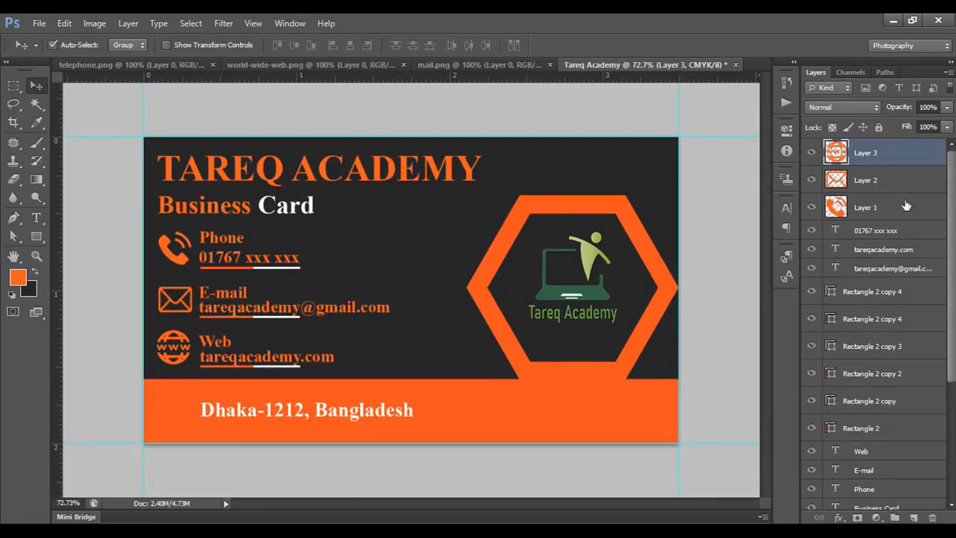
{"action": "left_click", "coordinate": [890, 212], "text": "shift"}
{"action": "key", "text": "ctrl+g"}
{"action": "double_click", "coordinate": [891, 147]}
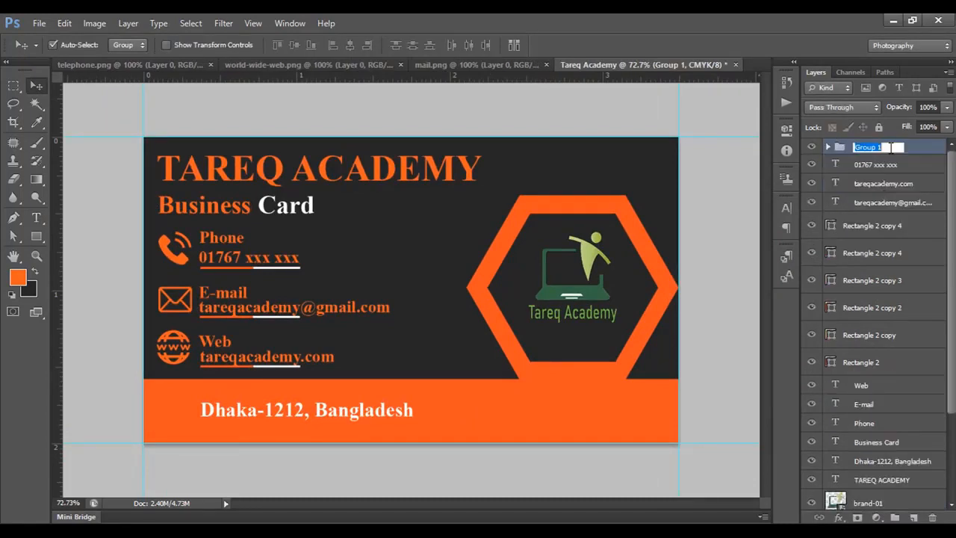
{"action": "type", "text": "Icon"}
{"action": "key", "text": "Return"}
Group all the underline rectangle layers as Line and move the group above Icon in the layer order.
{"action": "left_click", "coordinate": [872, 225]}
{"action": "left_click", "coordinate": [861, 362], "text": "shift"}
{"action": "key", "text": "ctrl+g"}
{"action": "double_click", "coordinate": [881, 220]}
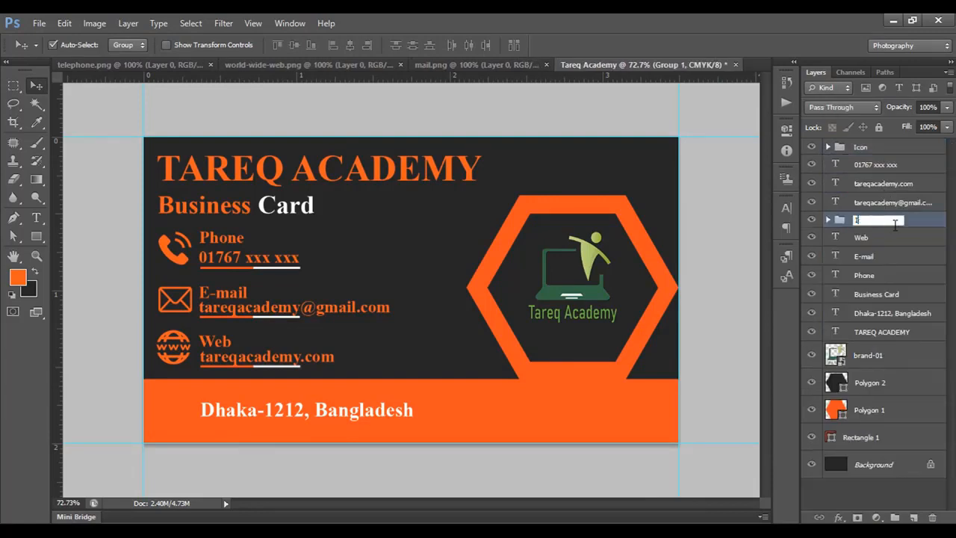
{"action": "type", "text": "Line"}
{"action": "left_click", "coordinate": [888, 239]}
{"action": "left_click_drag", "start_coordinate": [871, 222], "coordinate": [872, 142]}
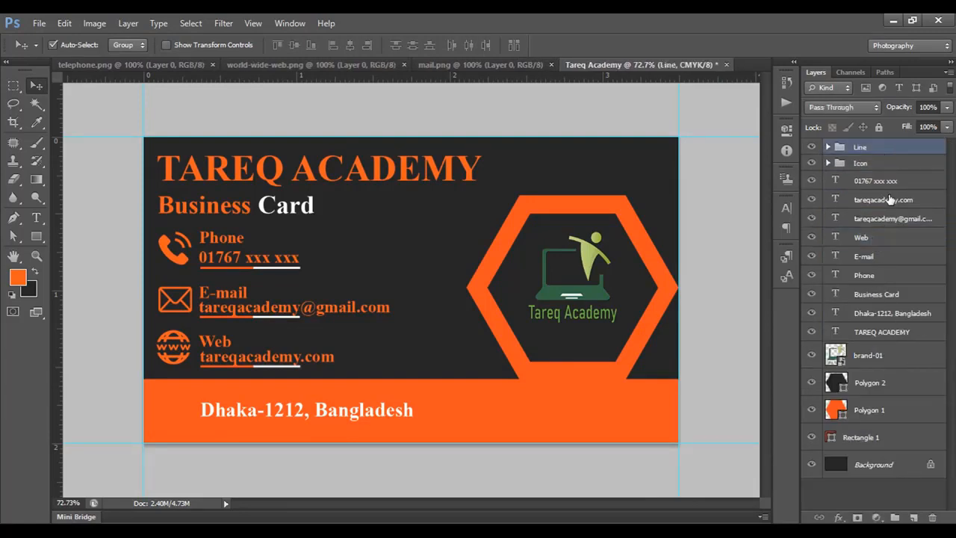
Group all text layers, from the phone number to TAREQ ACADEMY, and name the group Text.
{"action": "left_click", "coordinate": [885, 182]}
{"action": "left_click", "coordinate": [875, 331], "text": "shift"}
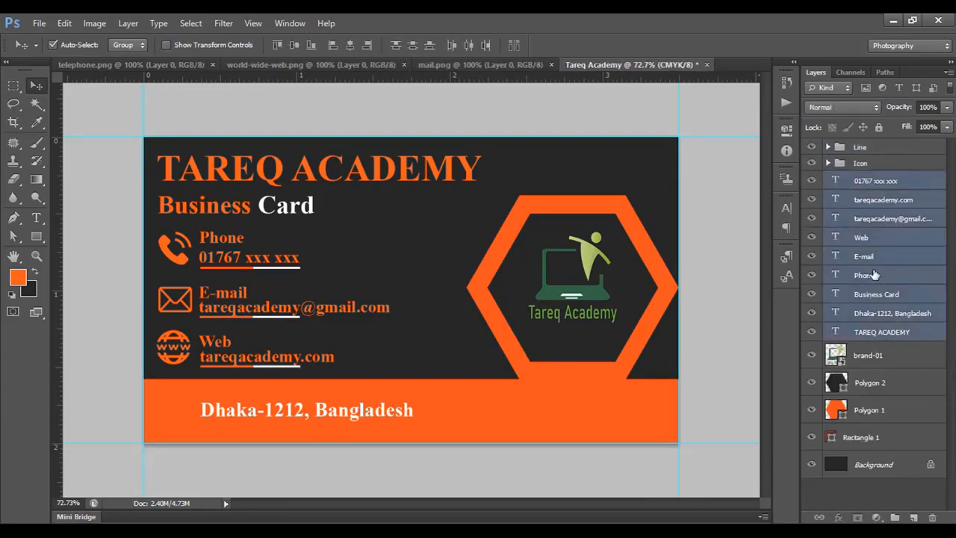
{"action": "key", "text": "ctrl+g"}
{"action": "double_click", "coordinate": [867, 179]}
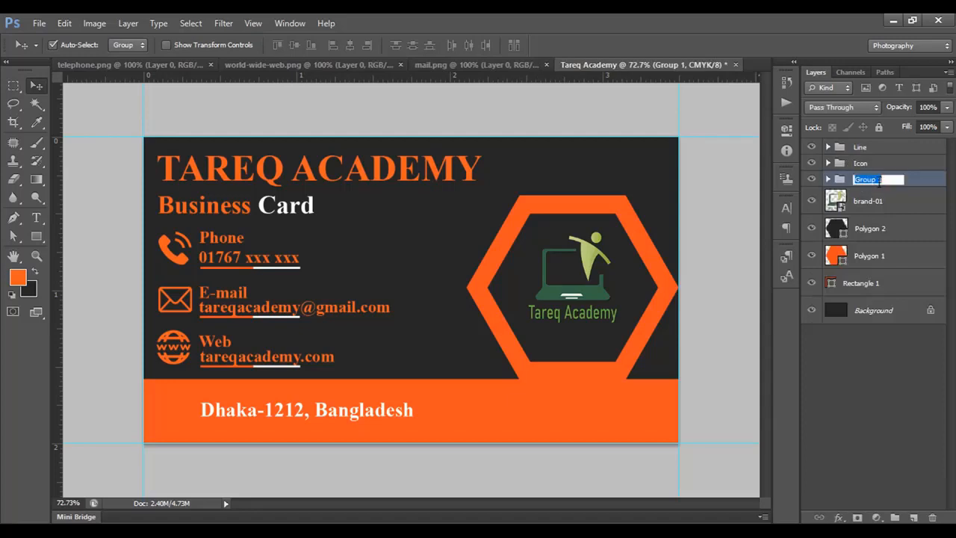
{"action": "type", "text": "Text"}
{"action": "left_click", "coordinate": [876, 285], "text": "shift"}
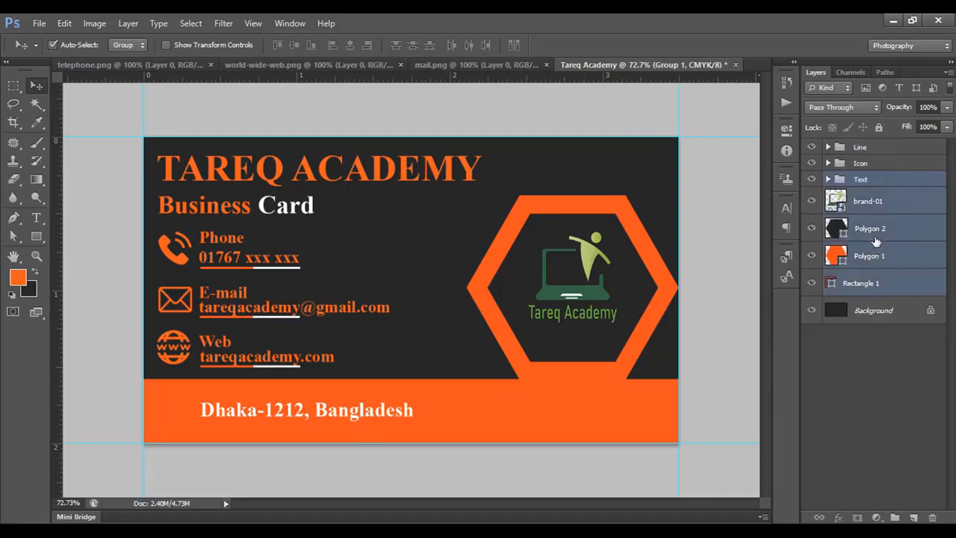
Put the brand-01 layer in its own group named Logo and collapse the group.
{"action": "left_click", "coordinate": [881, 234]}
{"action": "left_click", "coordinate": [881, 205]}
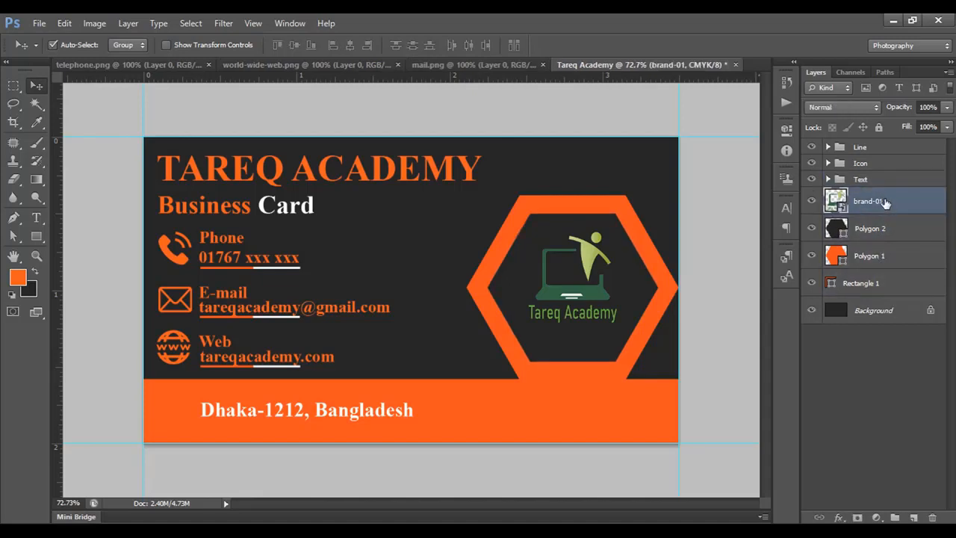
{"action": "key", "text": "ctrl+g"}
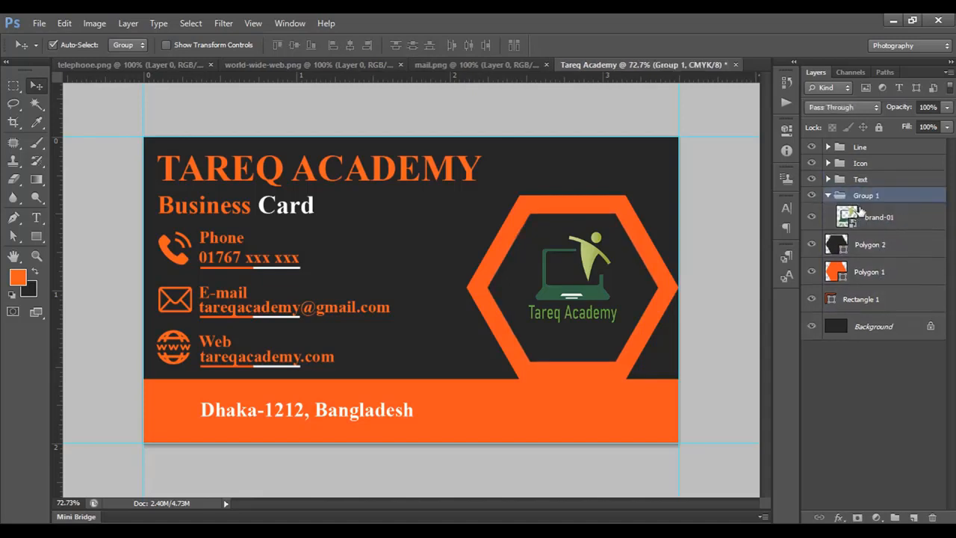
{"action": "double_click", "coordinate": [908, 201]}
{"action": "type", "text": "Lo"}
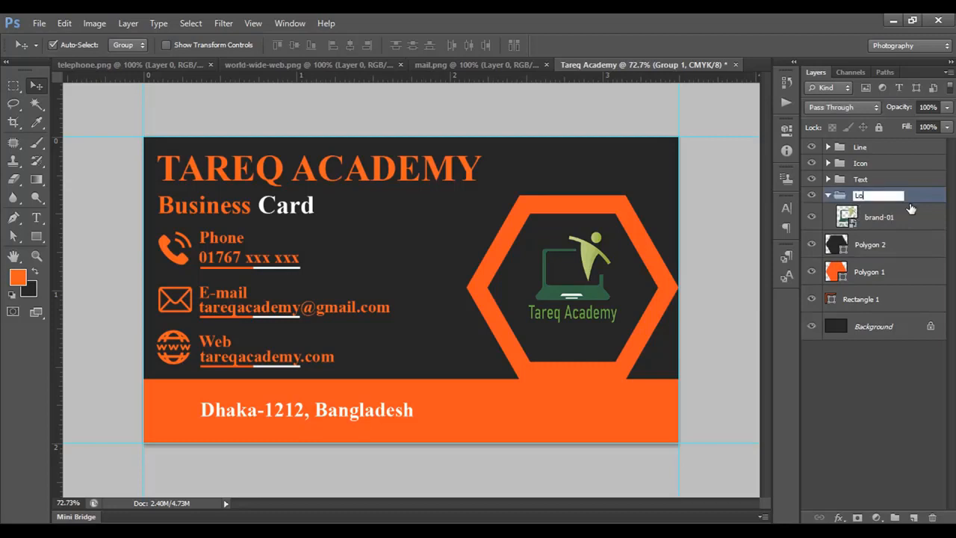
{"action": "type", "text": "go"}
{"action": "left_click", "coordinate": [827, 195]}
Group Polygon 2, Polygon 1 and Rectangle 1, and name the group Shape.
{"action": "left_click", "coordinate": [879, 218]}
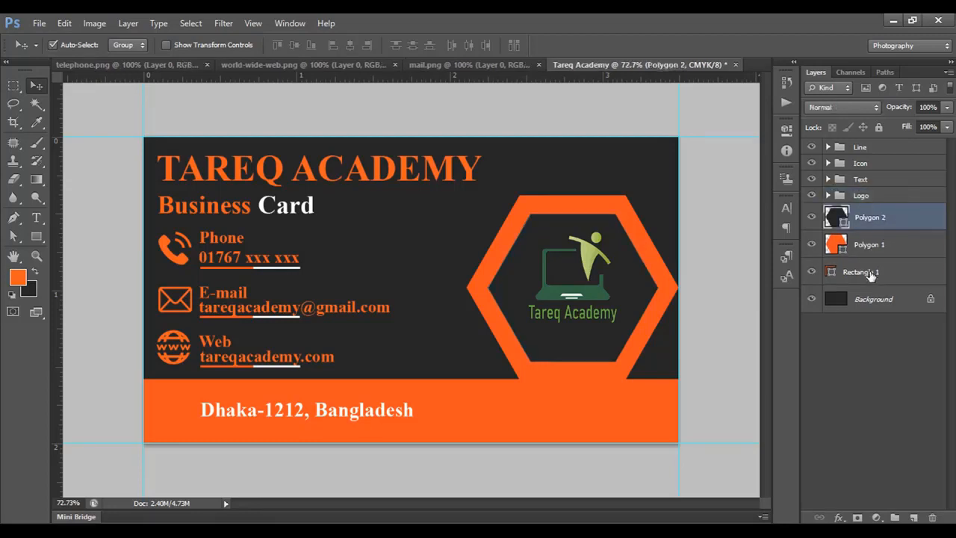
{"action": "left_click", "coordinate": [874, 275], "text": "shift"}
{"action": "key", "text": "ctrl+g"}
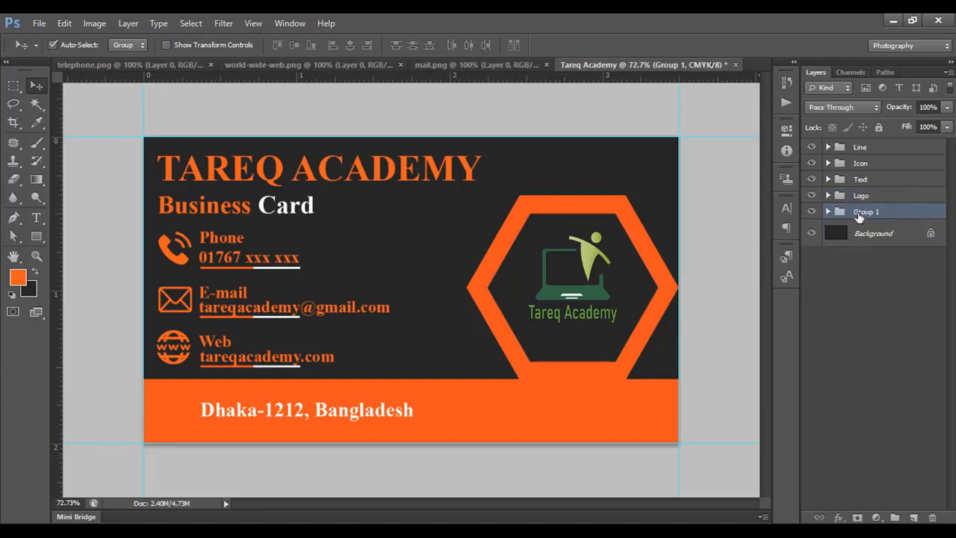
{"action": "double_click", "coordinate": [866, 211]}
{"action": "type", "text": "Shape"}
{"action": "left_click", "coordinate": [850, 344]}
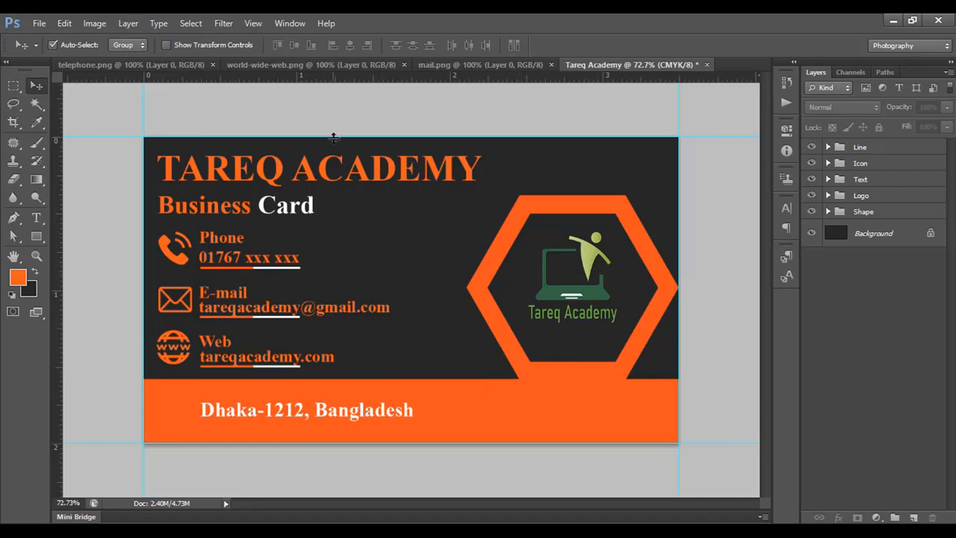
Duplicate the whole document as Tareq Academy copy, keeping its layers unmerged.
{"action": "left_click", "coordinate": [95, 24]}
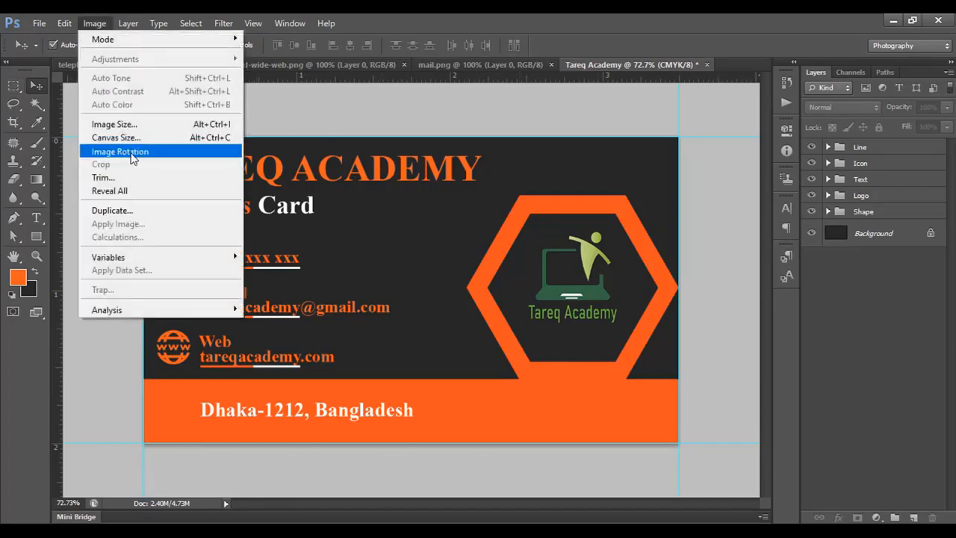
{"action": "left_click", "coordinate": [123, 215]}
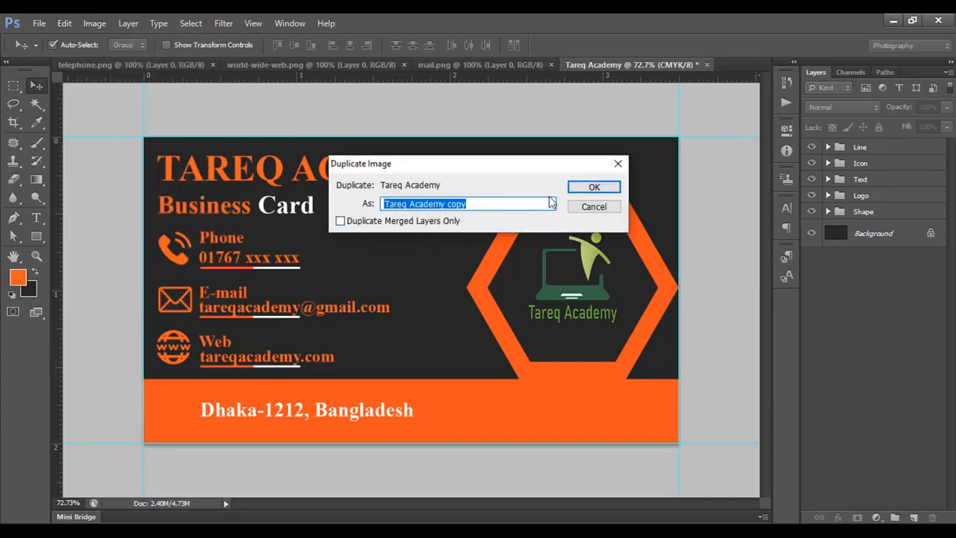
{"action": "left_click", "coordinate": [593, 187]}
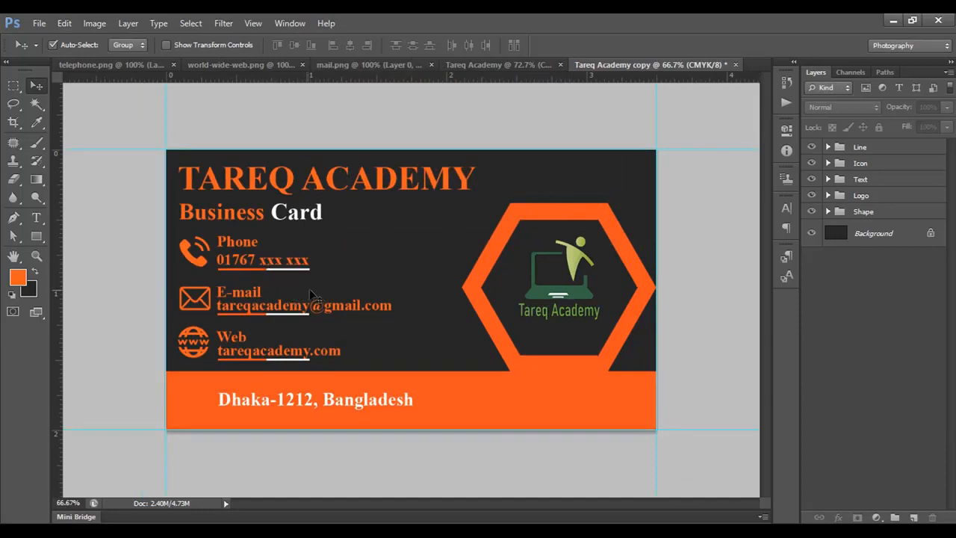
Delete the Line, Icon and Text groups from the duplicated card.
{"action": "left_click", "coordinate": [878, 149]}
{"action": "key", "text": "Delete"}
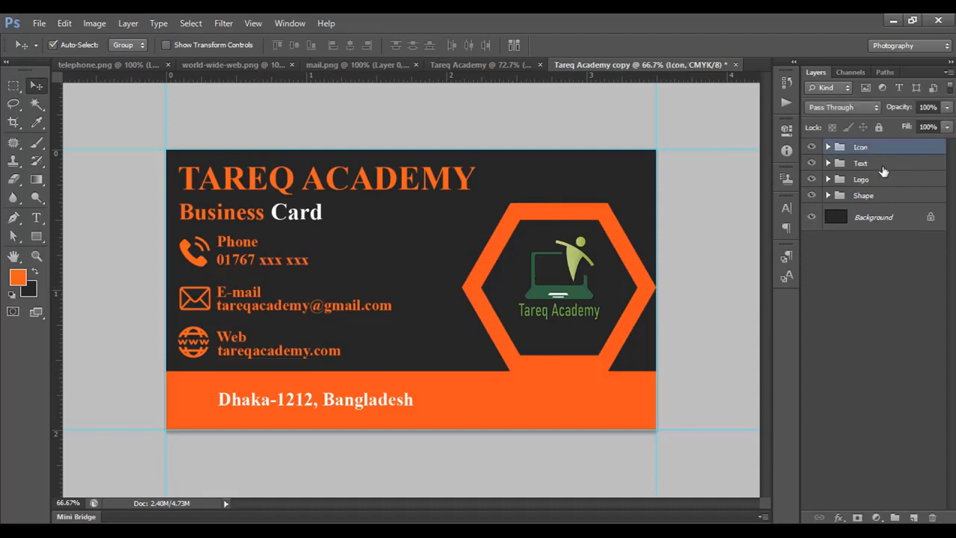
{"action": "key", "text": "Delete"}
{"action": "key", "text": "Delete"}
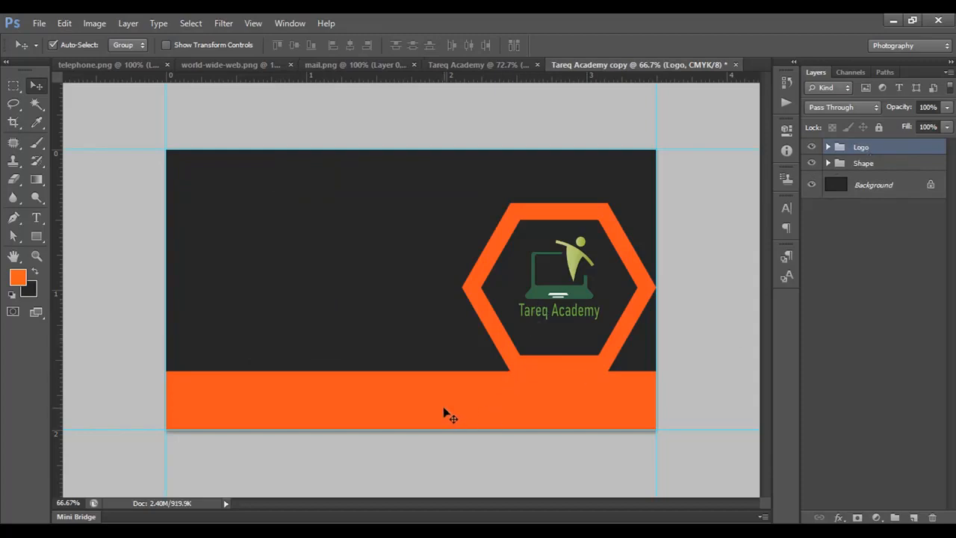
Remove only the Shape group itself, keeping its polygon and rectangle layers in their original positions.
{"action": "left_click_drag", "start_coordinate": [444, 410], "coordinate": [450, 382]}
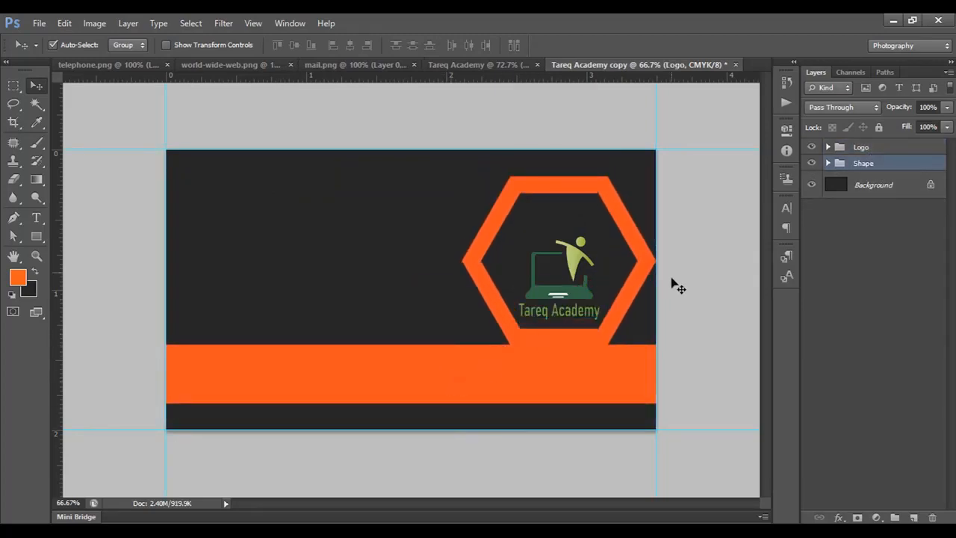
{"action": "key", "text": "ctrl+z"}
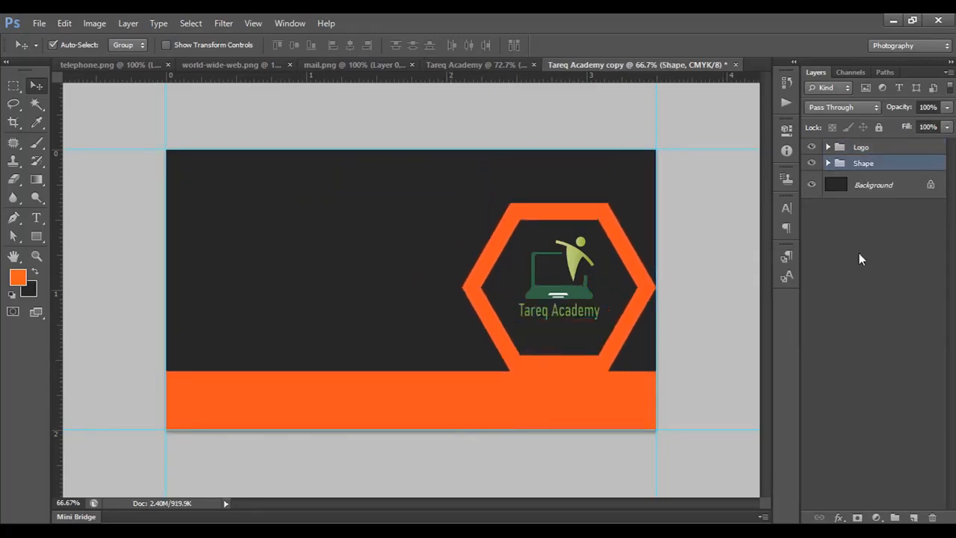
{"action": "right_click", "coordinate": [877, 168]}
{"action": "left_click", "coordinate": [754, 205]}
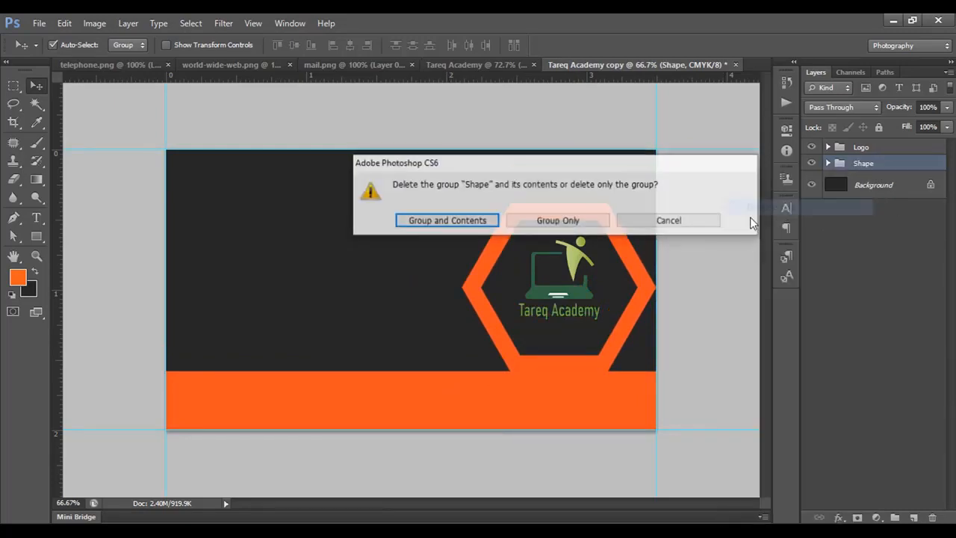
{"action": "left_click", "coordinate": [537, 221]}
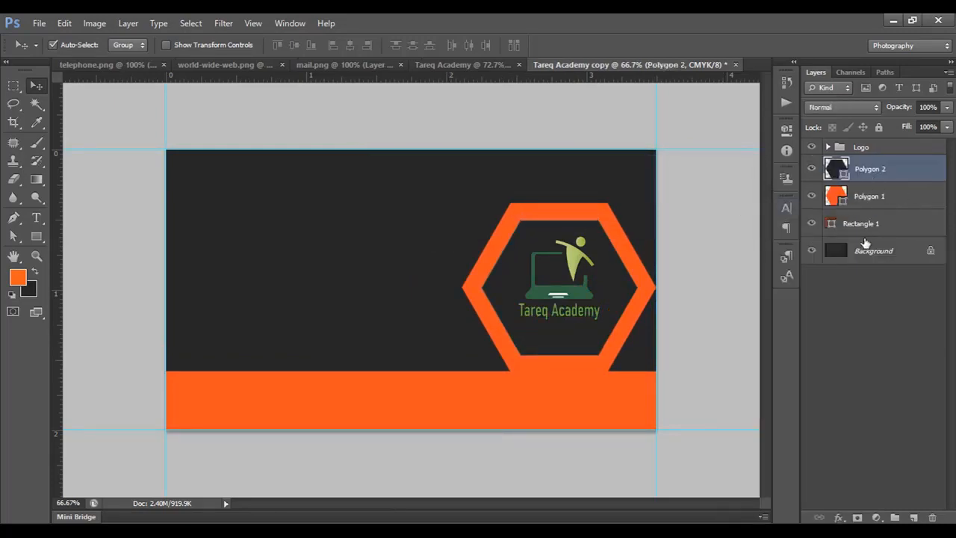
Raise the orange Rectangle 1 to the card's middle, then centre it and both polygons vertically on the canvas.
{"action": "left_click", "coordinate": [867, 224]}
{"action": "left_click_drag", "start_coordinate": [363, 406], "coordinate": [358, 294]}
{"action": "key", "text": "ctrl+a"}
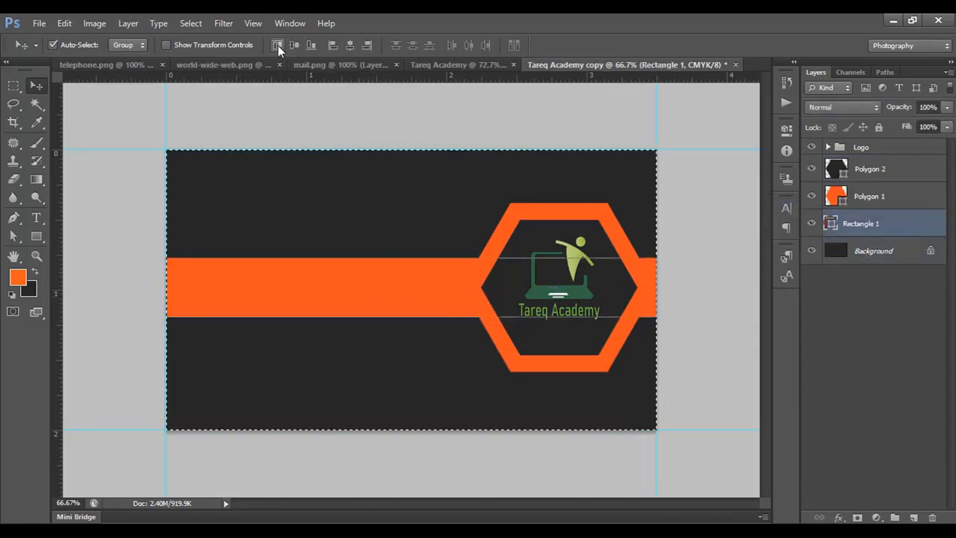
{"action": "left_click", "coordinate": [294, 45]}
{"action": "left_click", "coordinate": [870, 196]}
{"action": "left_click", "coordinate": [870, 171]}
{"action": "key", "text": "ctrl+d"}
Enlarge the orange Polygon 1, centre it vertically on the canvas, and shift it slightly left.
{"action": "left_click", "coordinate": [869, 197]}
{"action": "key", "text": "ctrl+t"}
{"action": "left_click_drag", "start_coordinate": [463, 376], "coordinate": [425, 407]}
{"action": "left_click", "coordinate": [874, 251], "text": "ctrl"}
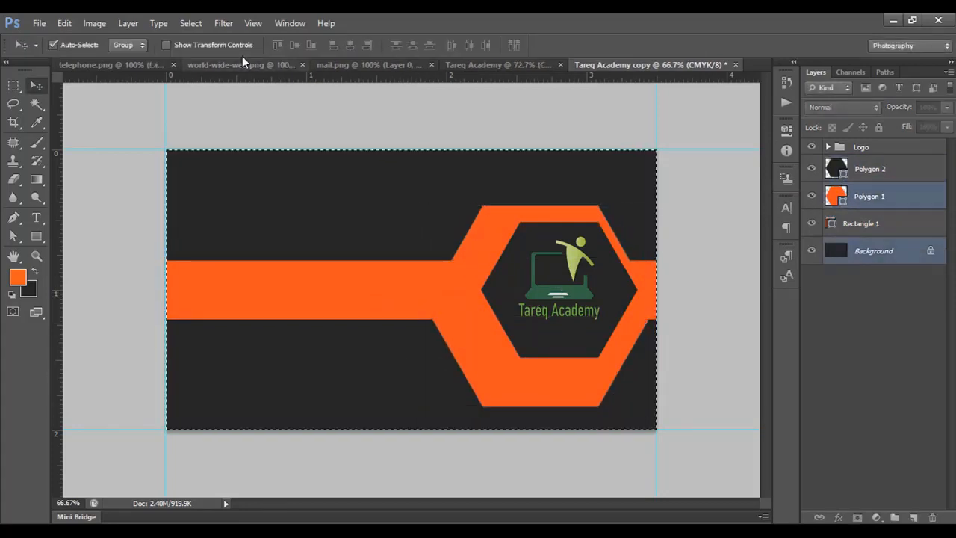
{"action": "left_click", "coordinate": [294, 45]}
{"action": "left_click_drag", "start_coordinate": [564, 216], "coordinate": [558, 215]}
{"action": "key", "text": "ctrl+d"}
Shift and enlarge the dark Polygon 2 to leave an even orange border, and centre the logo group inside it.
{"action": "left_click_drag", "start_coordinate": [608, 261], "coordinate": [582, 261]}
{"action": "key", "text": "ctrl+t"}
{"action": "left_click_drag", "start_coordinate": [456, 222], "coordinate": [446, 212]}
{"action": "left_click_drag", "start_coordinate": [559, 291], "coordinate": [533, 290]}
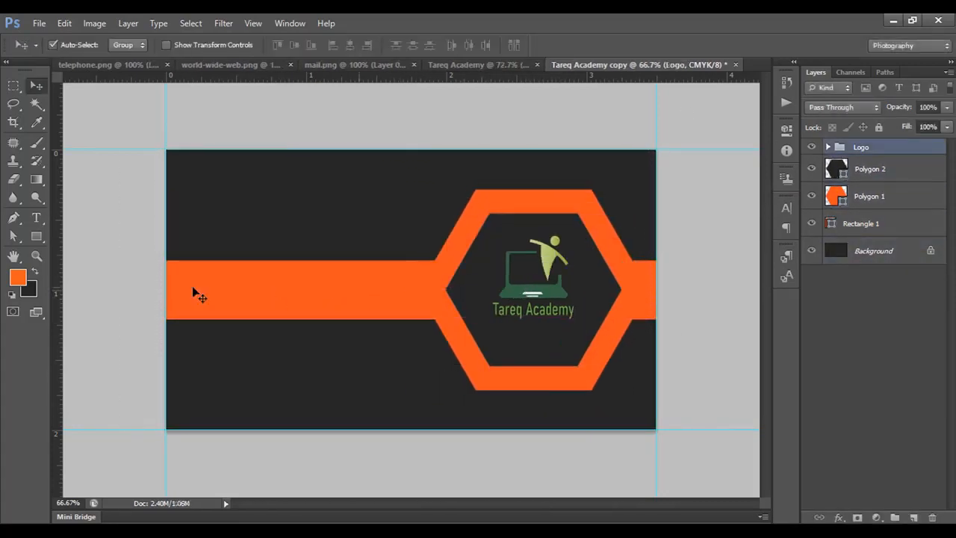
Add the white 14 pt Times New Roman Bold text "TAREQ ACADEMY" and position it on the orange band left of the hexagon.
{"action": "left_click", "coordinate": [36, 217]}
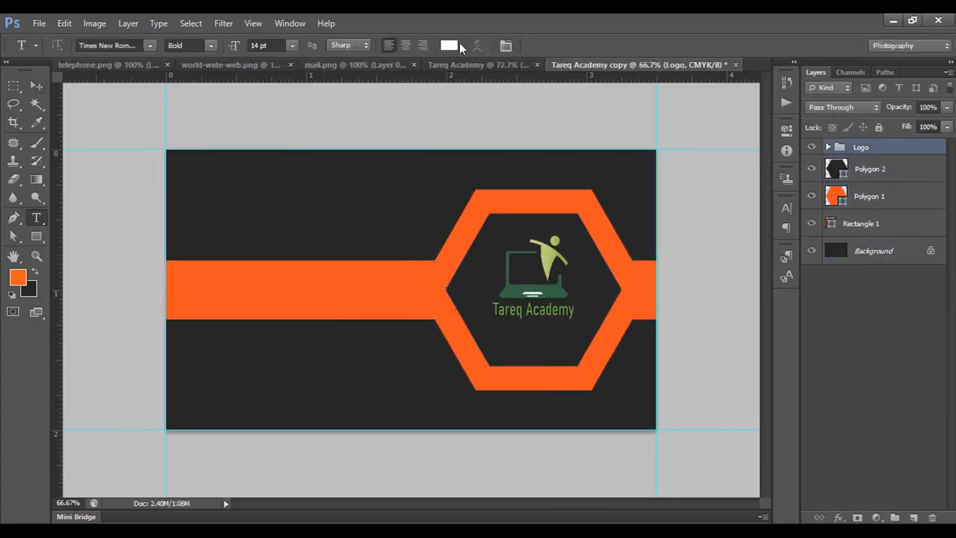
{"action": "left_click", "coordinate": [204, 292]}
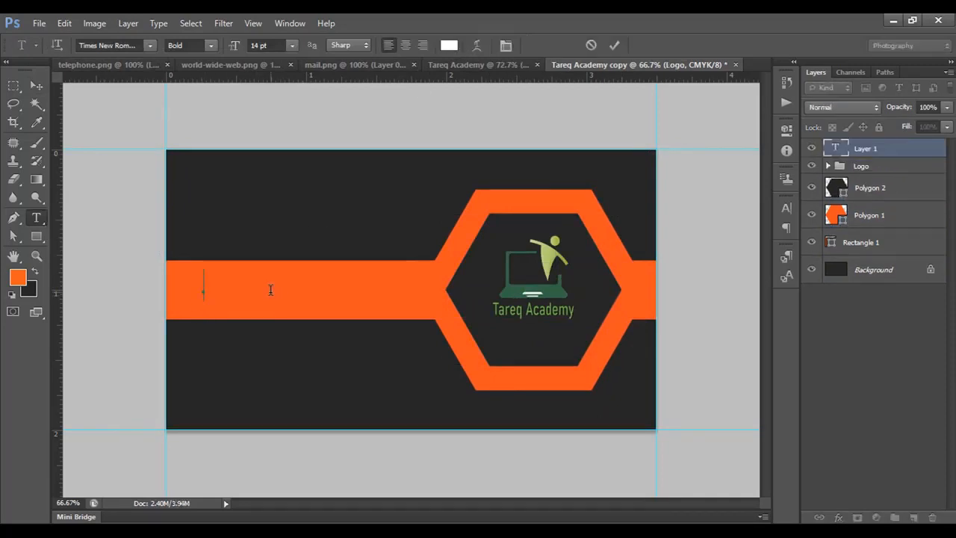
{"action": "type", "text": "TAREQ"}
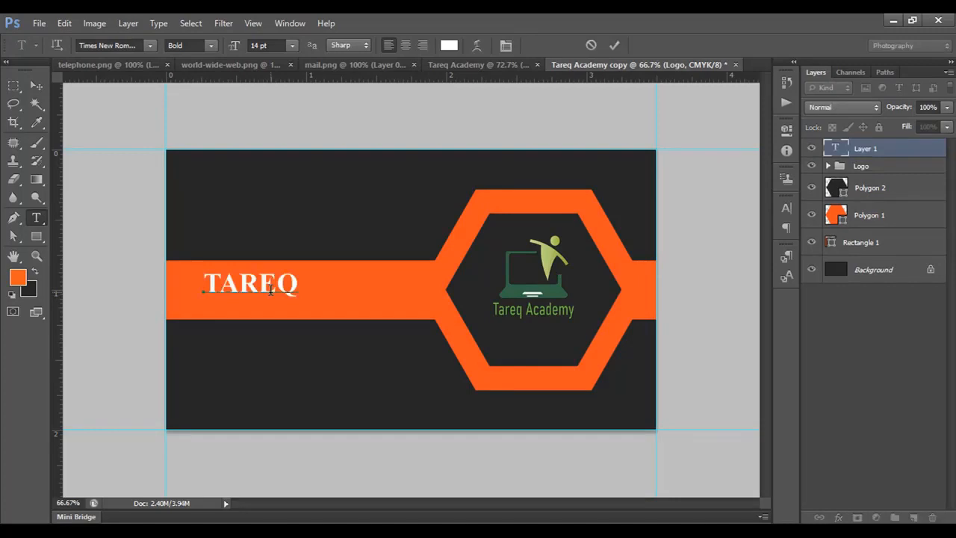
{"action": "type", "text": " ACADEMY"}
{"action": "key", "text": "ctrl+Return"}
{"action": "key", "text": "v"}
{"action": "left_click_drag", "start_coordinate": [270, 292], "coordinate": [251, 297]}
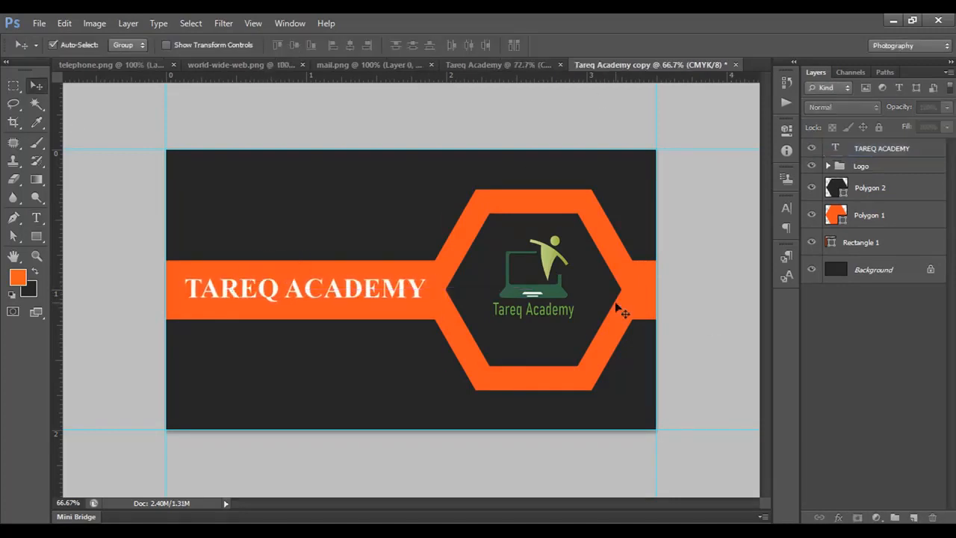
Hide the guides on the second side and compare it with the original Tareq Academy card.
{"action": "key", "text": "ctrl+semicolon"}
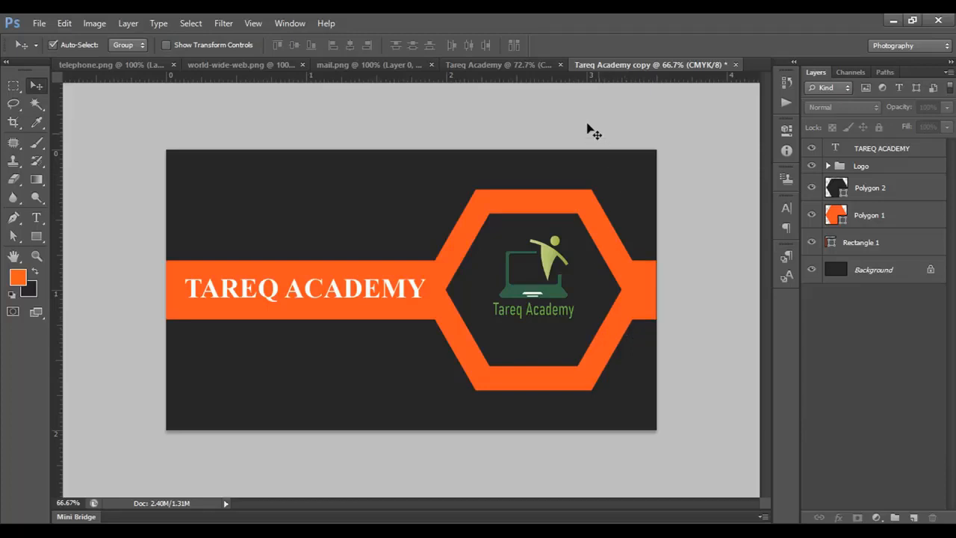
{"action": "left_click", "coordinate": [533, 65]}
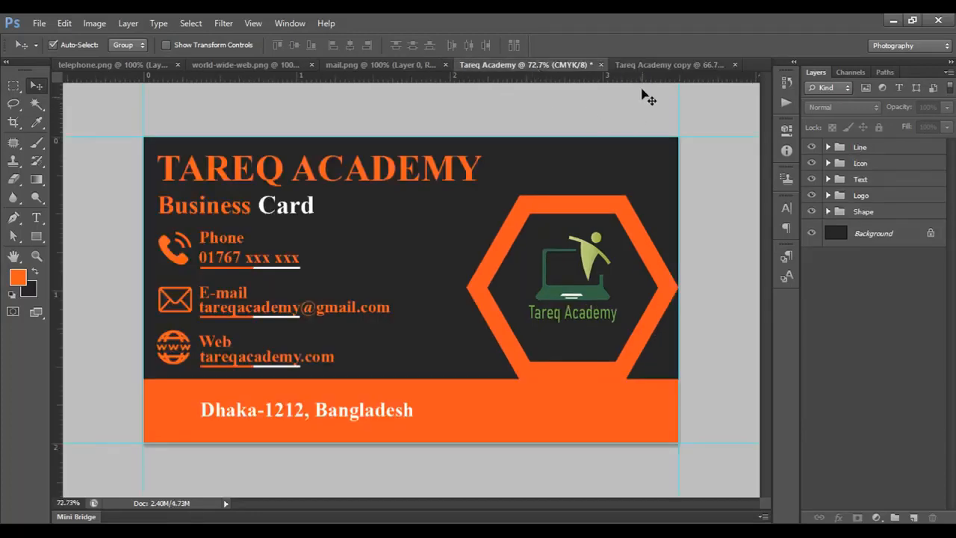
{"action": "left_click", "coordinate": [641, 66]}
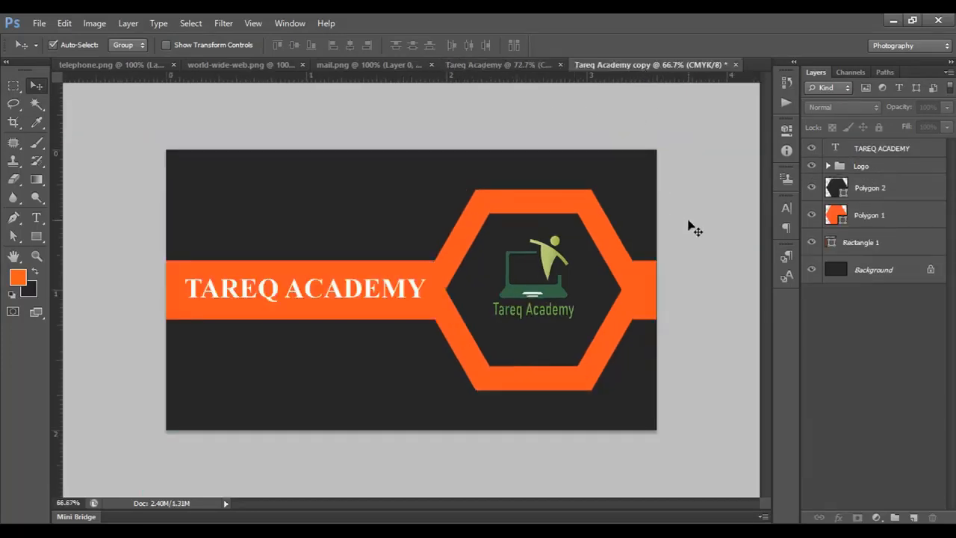